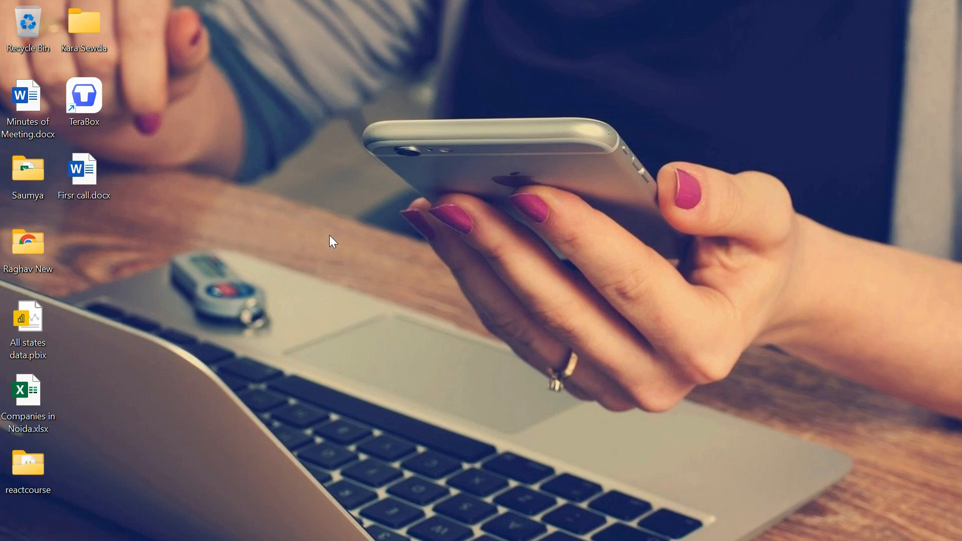
# Step: Search the computer for "power bi" and launch Power BI Desktop
pyautogui.moveTo(391, 538)
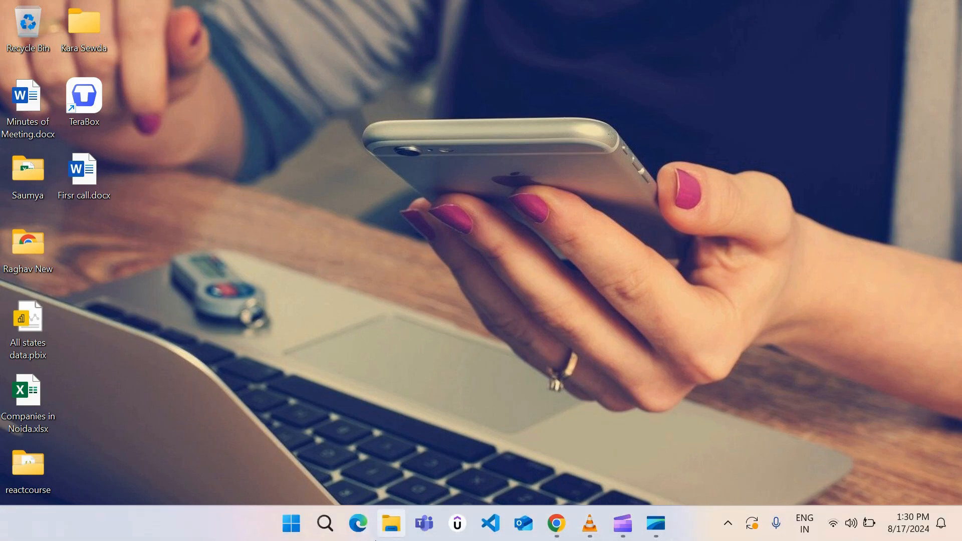
pyautogui.click(332, 521)
pyautogui.write('p')
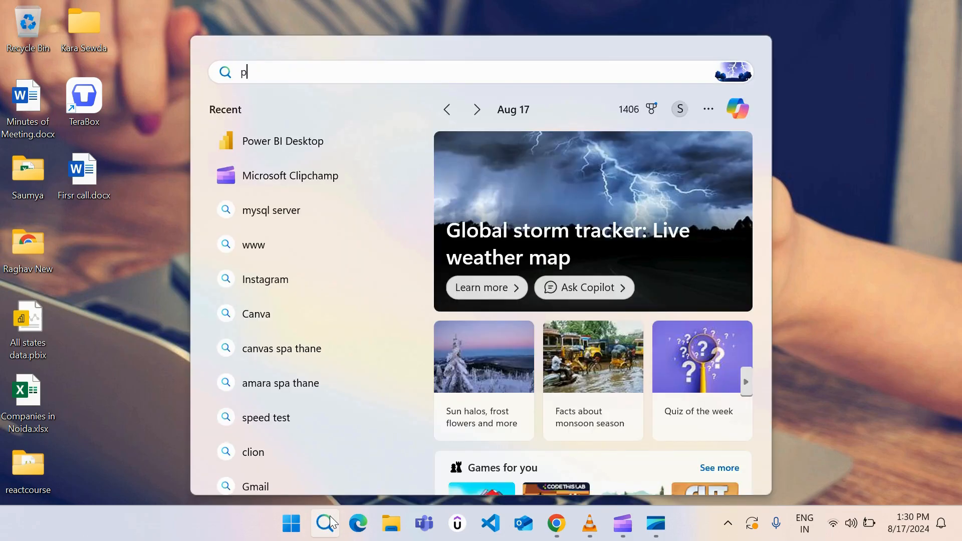
pyautogui.write('ower bi')
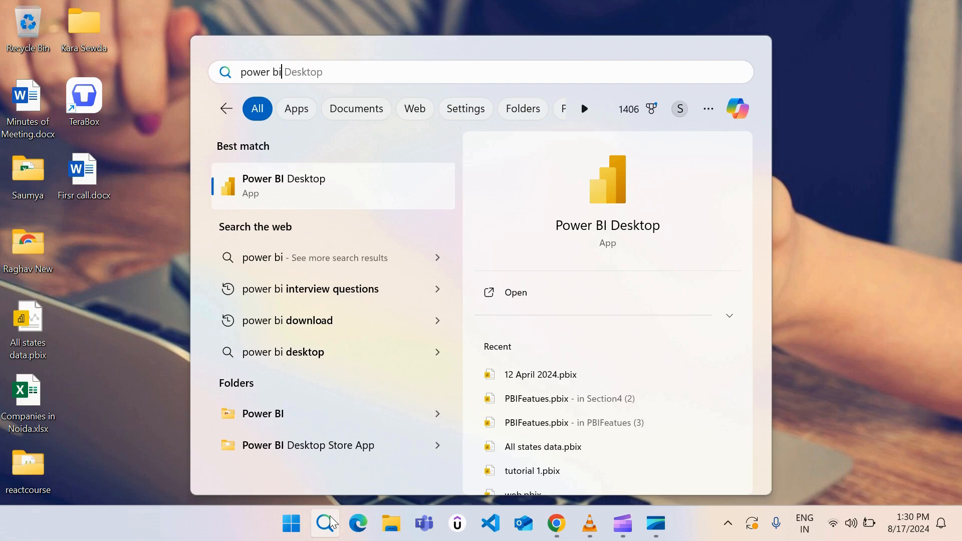
pyautogui.click(346, 180)
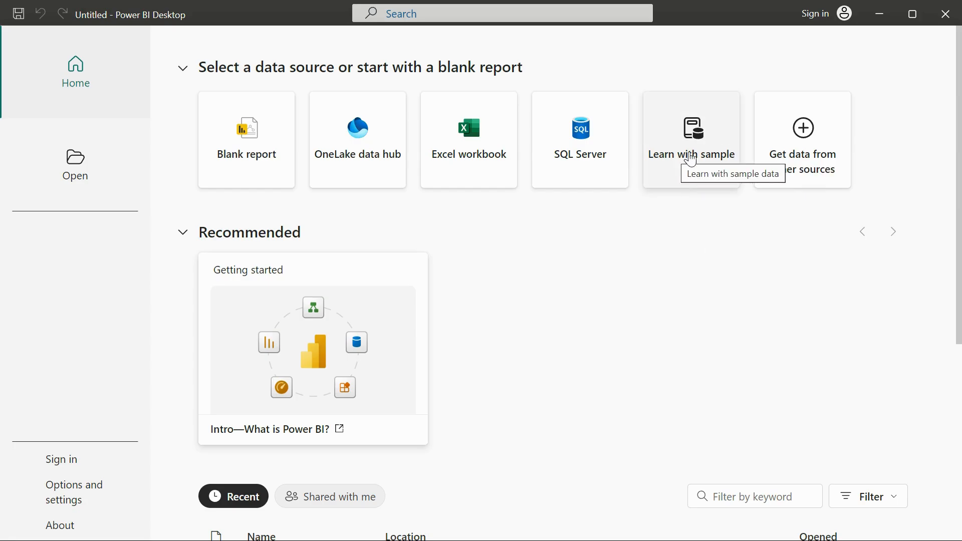
# Step: Start a report from the learning sample data and preview the financials table of Financial Sample.xlsx
pyautogui.click(691, 159)
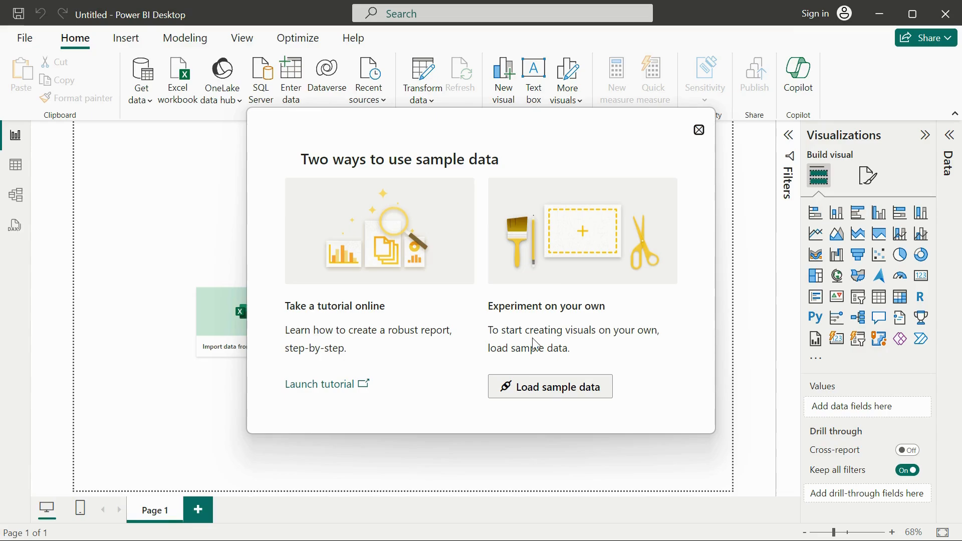
pyautogui.click(531, 386)
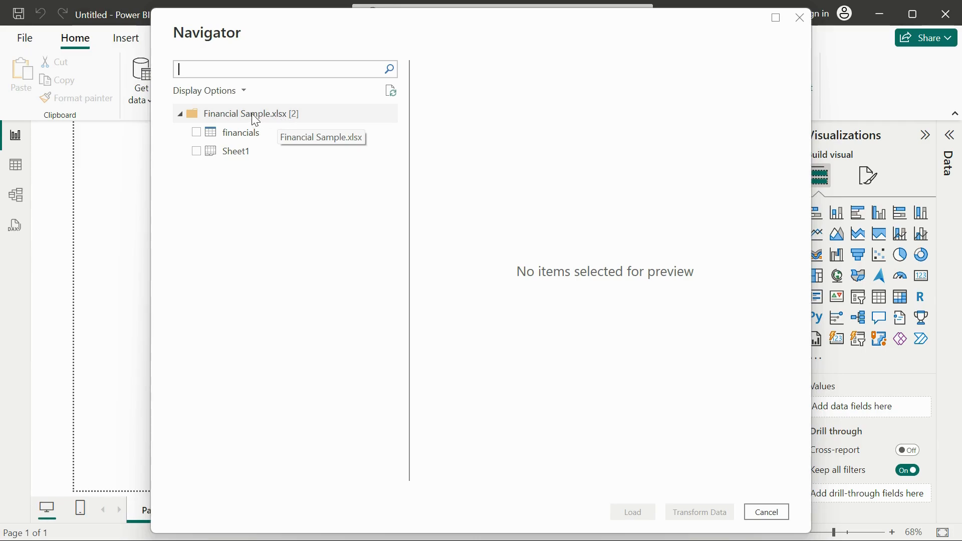
pyautogui.click(234, 139)
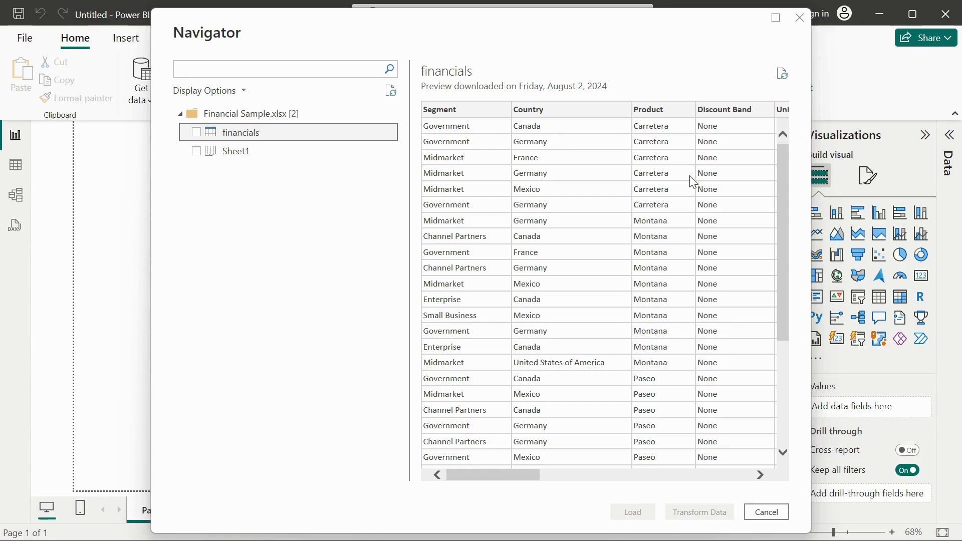
# Step: Examine the rows and columns in the financials preview and compare them with the Sheet1 preview
pyautogui.scroll(-5, 658, 350)
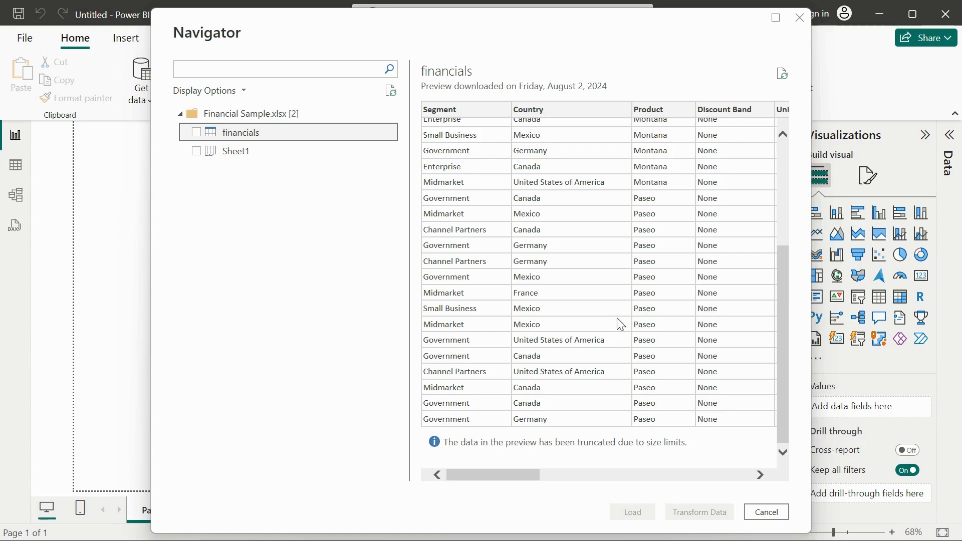
pyautogui.scroll(4, 618, 312)
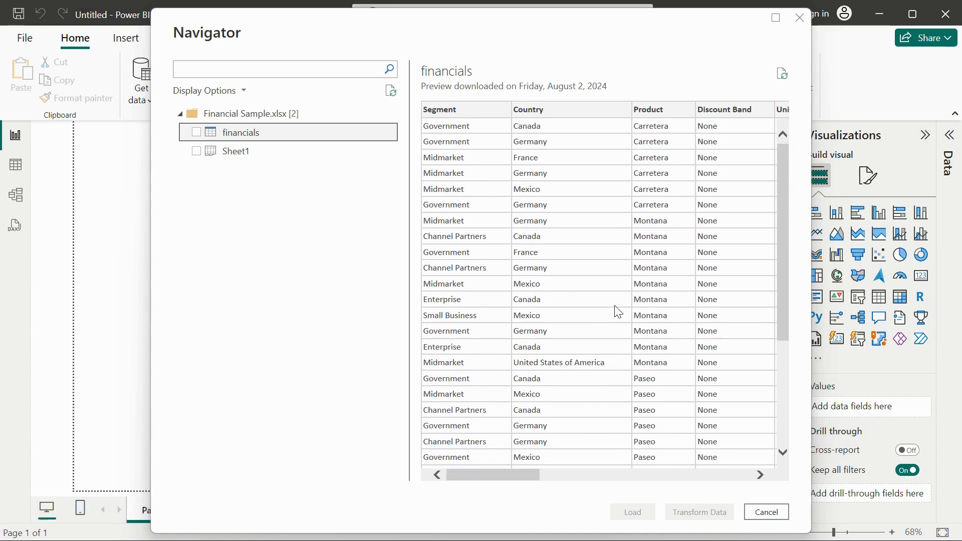
pyautogui.scroll(-4, 618, 312)
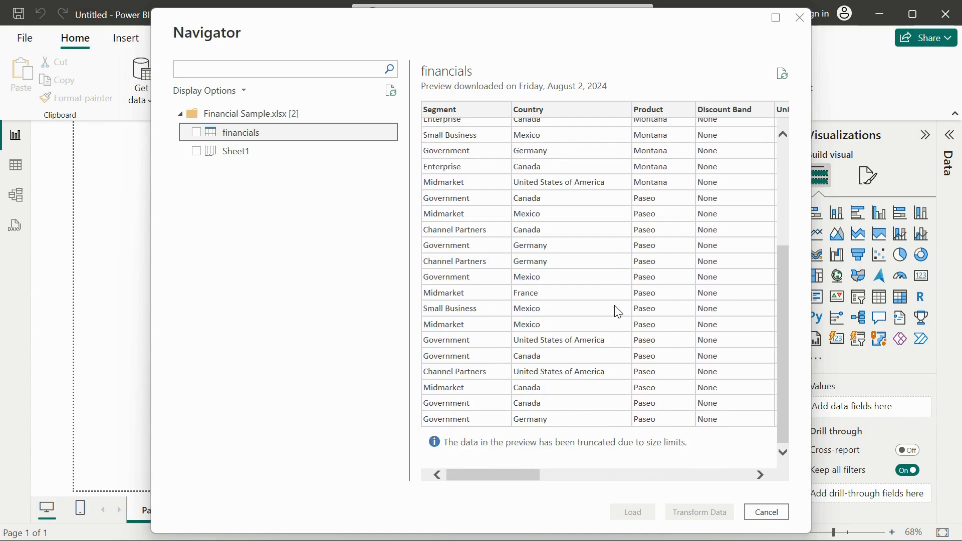
pyautogui.scroll(5, 618, 312)
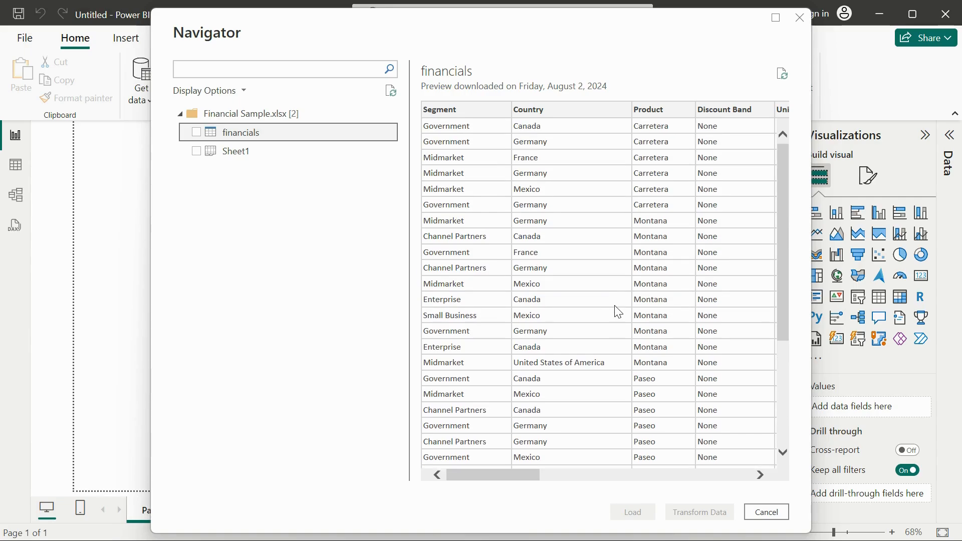
pyautogui.scroll(-4, 618, 312)
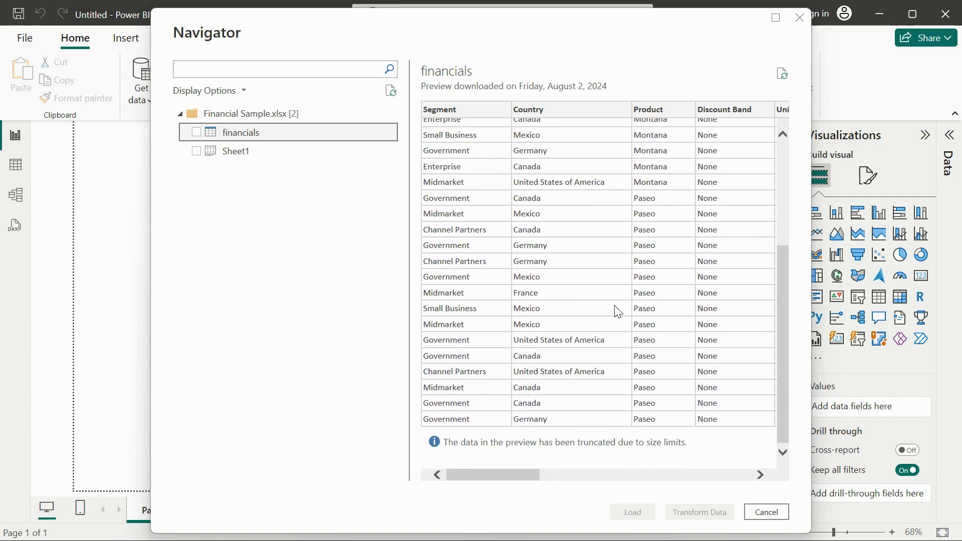
pyautogui.scroll(5, 617, 312)
pyautogui.hscroll(5, 618, 312)
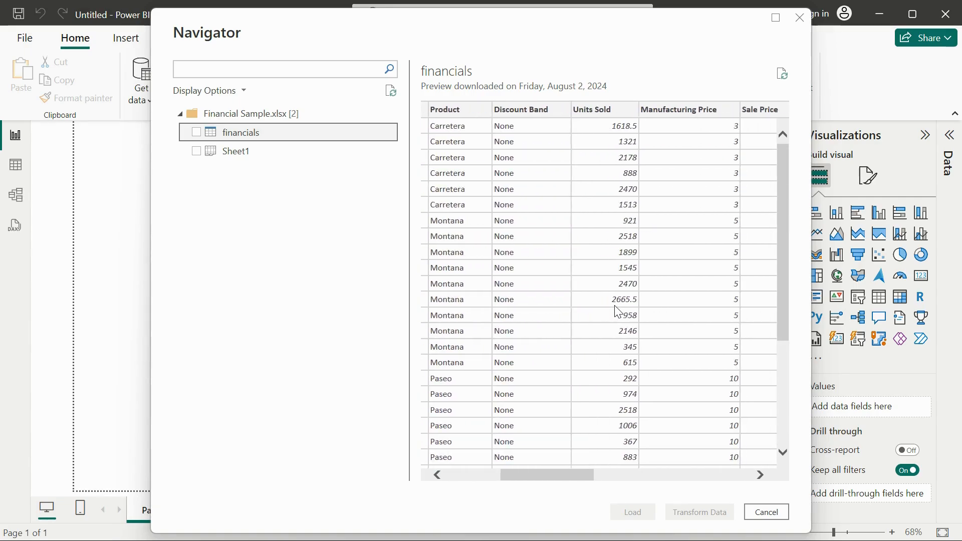
pyautogui.hscroll(8, 618, 311)
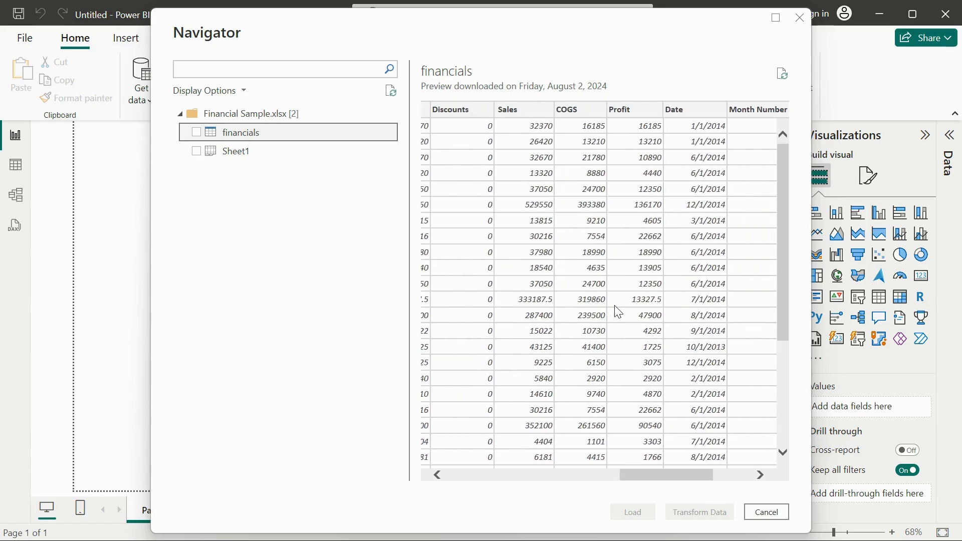
pyautogui.hscroll(3, 618, 312)
pyautogui.hscroll(-15, 618, 312)
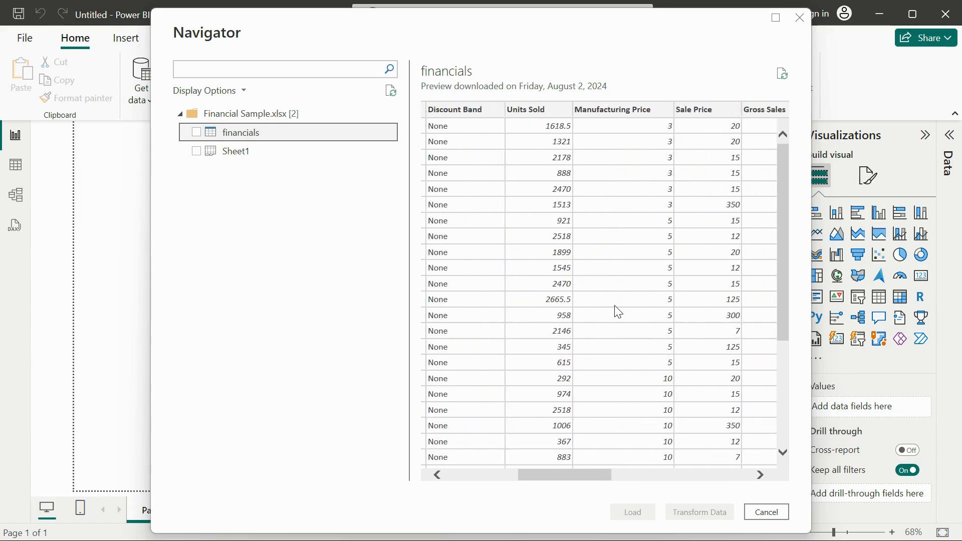
pyautogui.click(239, 152)
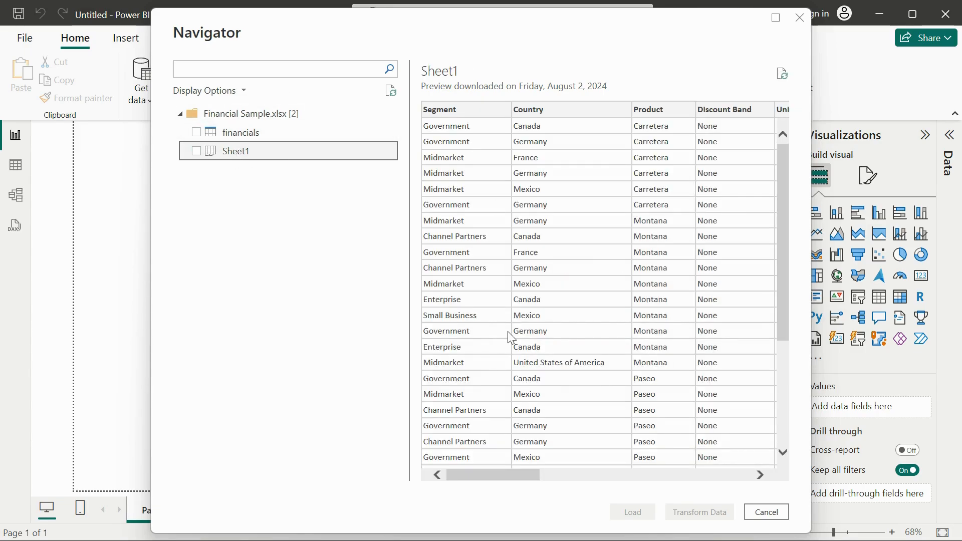
pyautogui.click(238, 134)
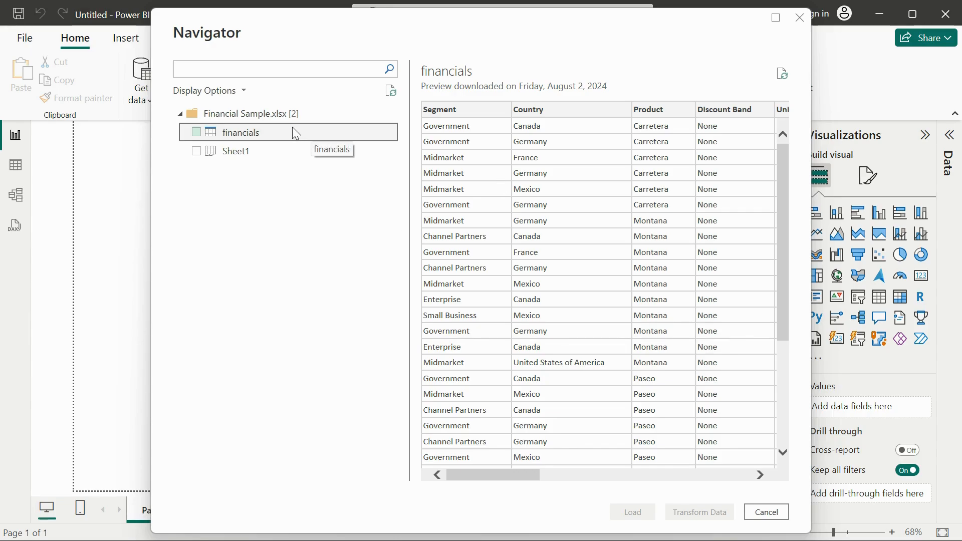
# Step: Load only the financials table into the report and expand it to list its fields
pyautogui.click(195, 134)
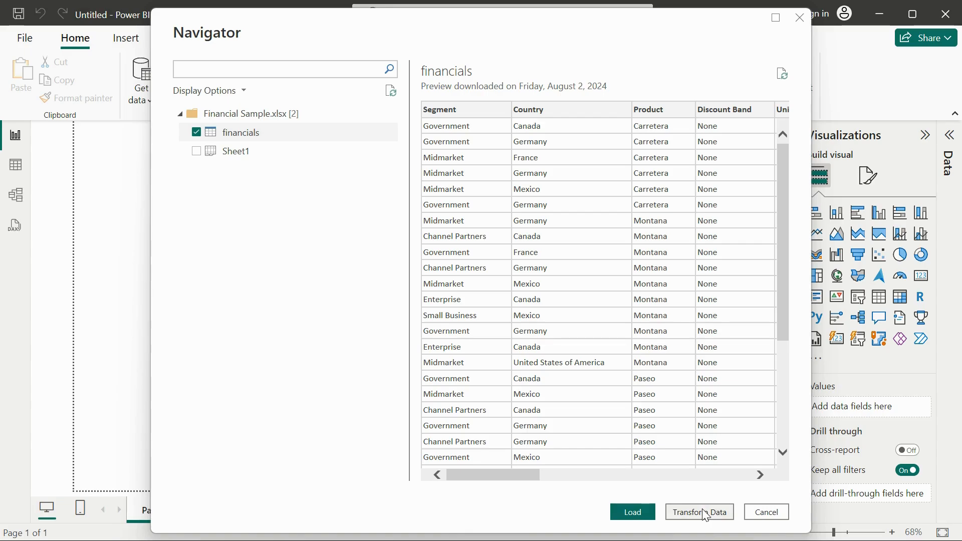
pyautogui.click(629, 510)
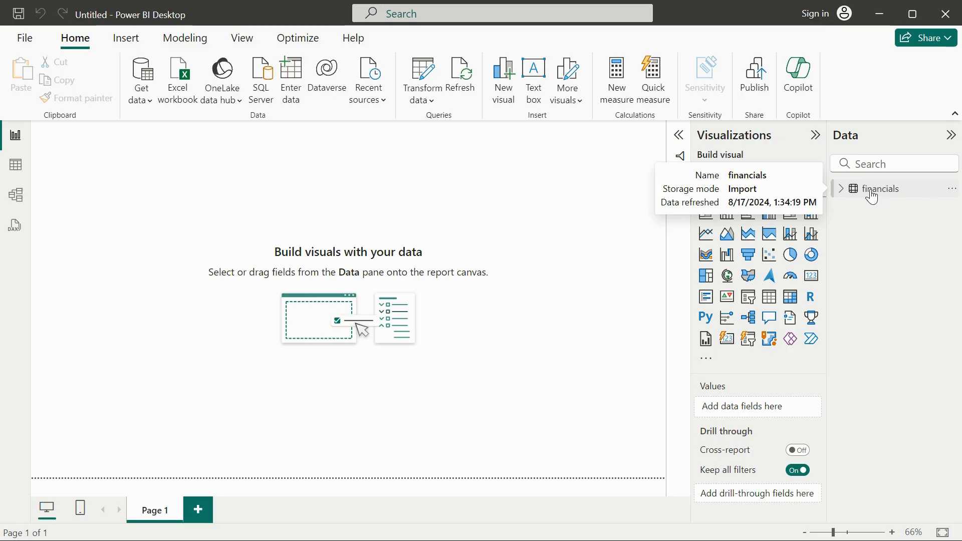
pyautogui.click(841, 191)
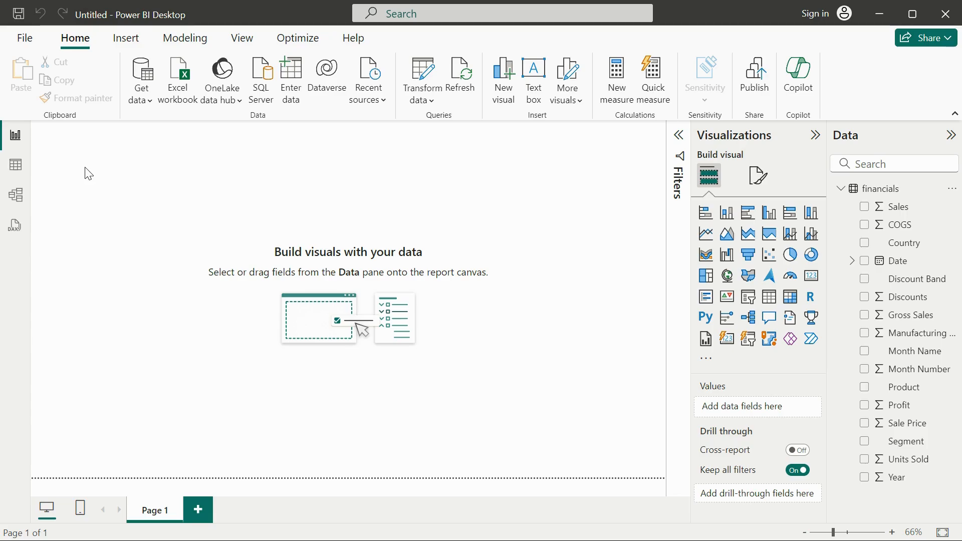
pyautogui.click(20, 11)
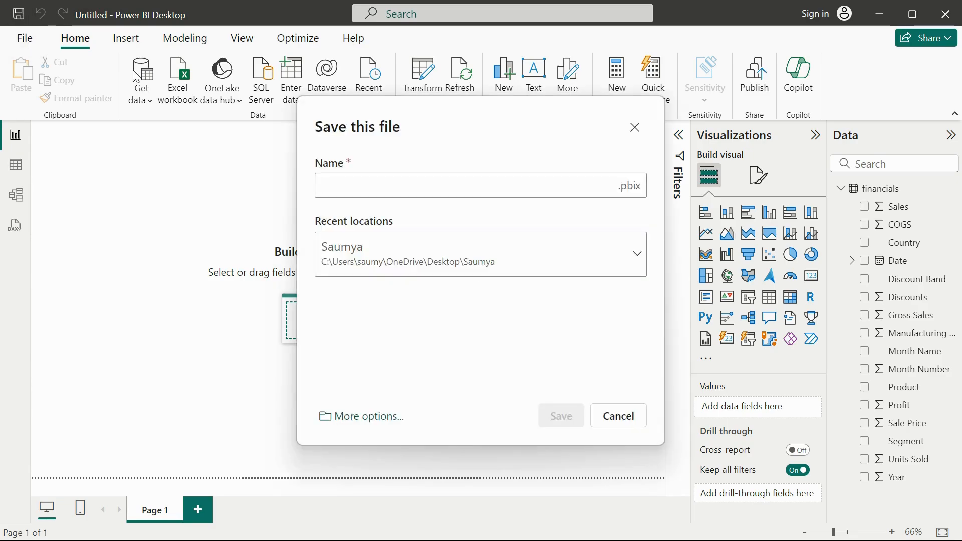
pyautogui.click(393, 268)
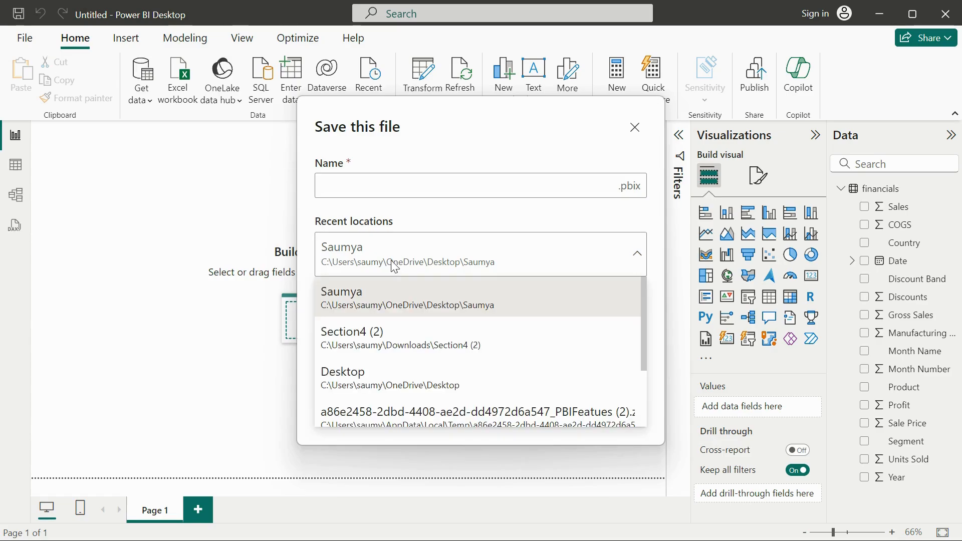
pyautogui.click(632, 128)
pyautogui.click(634, 129)
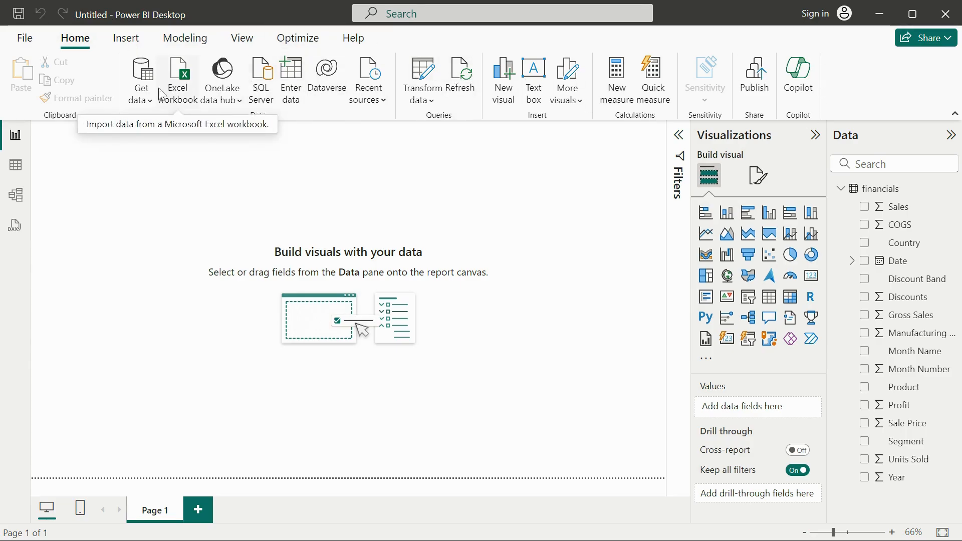
pyautogui.click(25, 39)
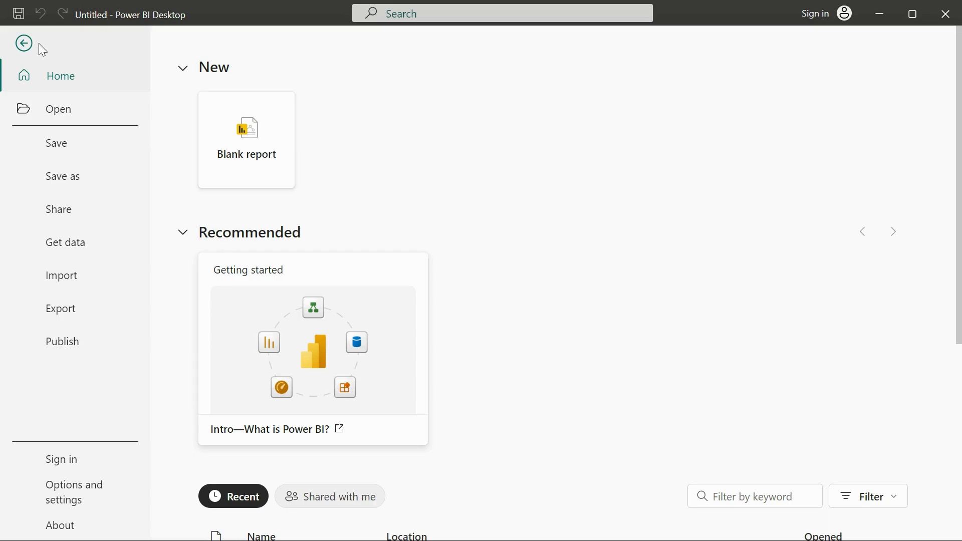
pyautogui.click(25, 44)
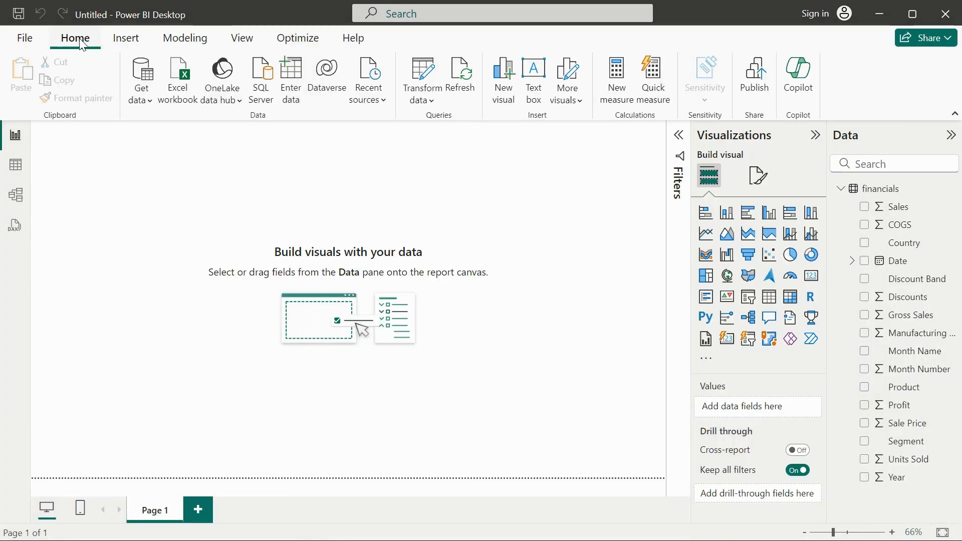
pyautogui.click(126, 39)
pyautogui.click(78, 41)
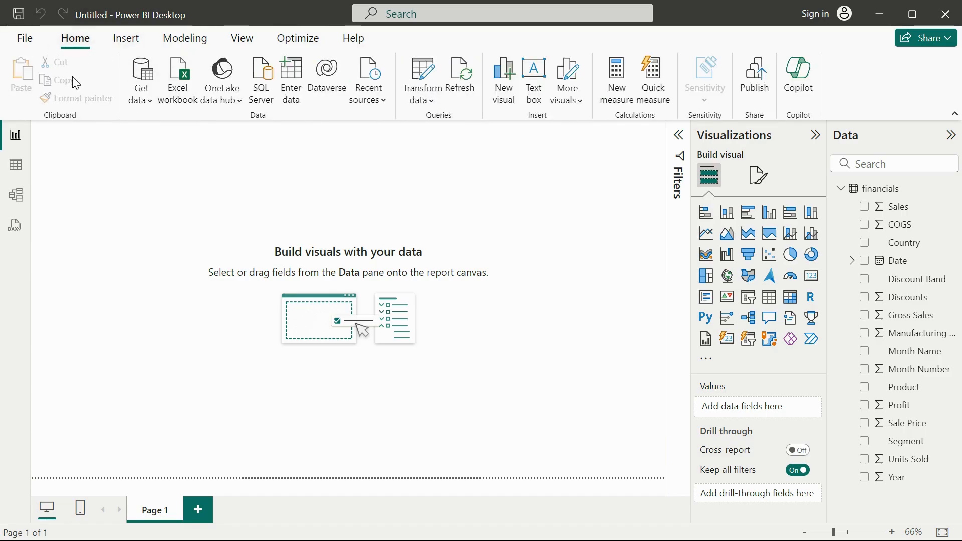
pyautogui.click(126, 39)
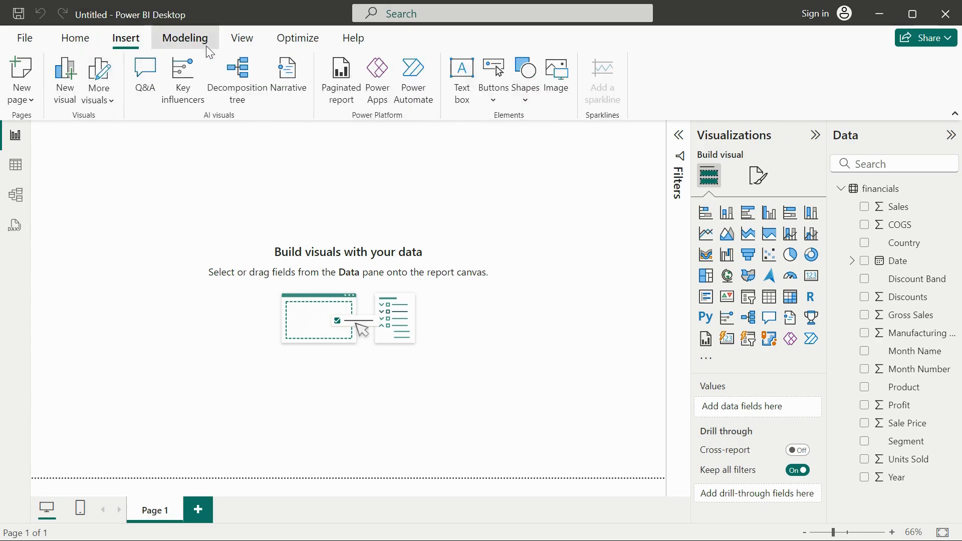
pyautogui.click(184, 39)
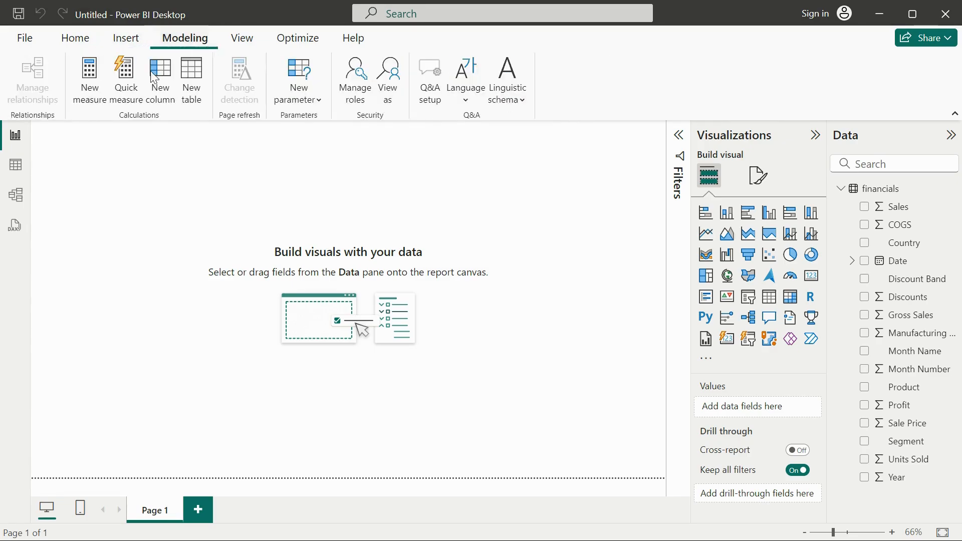
pyautogui.click(75, 38)
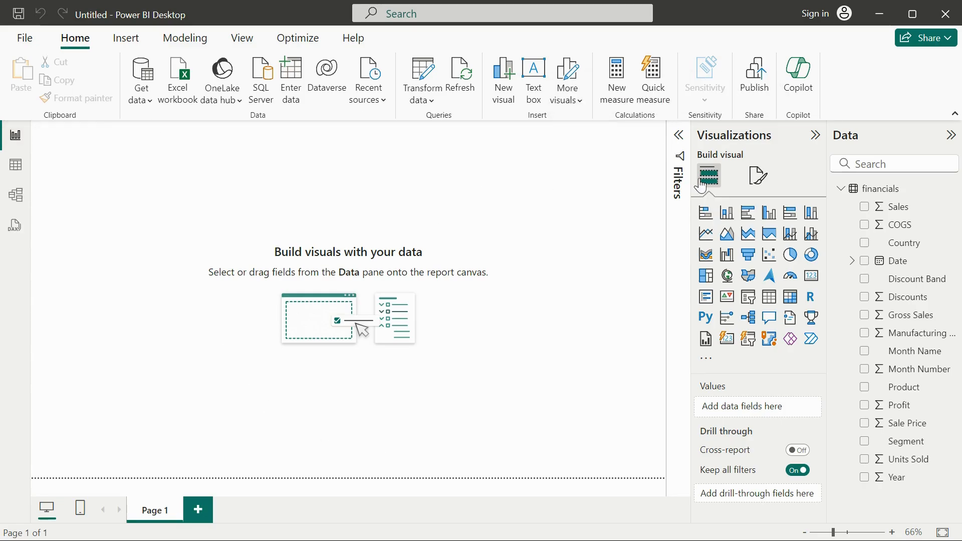
# Step: Reveal the filter areas for this page and all pages, and collapse them again
pyautogui.click(680, 144)
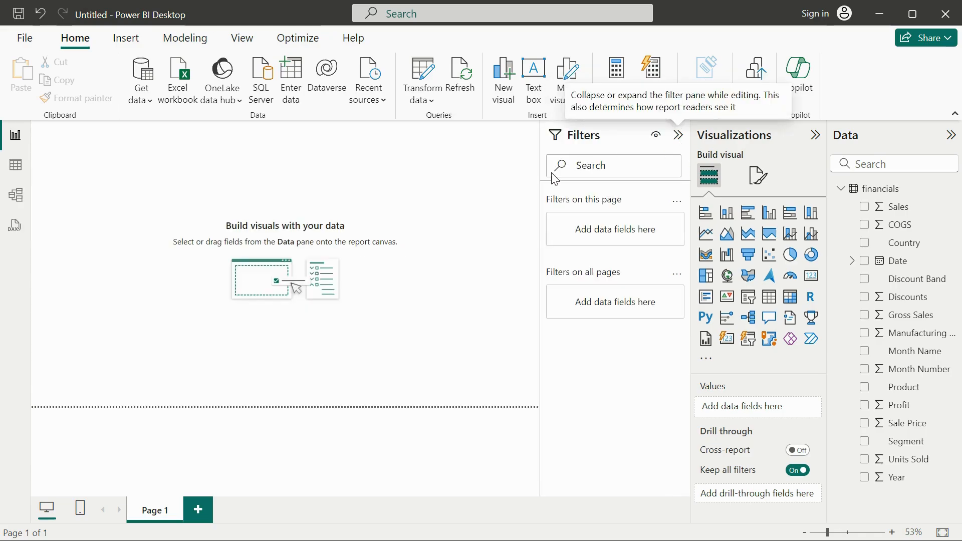
pyautogui.click(681, 142)
pyautogui.click(681, 143)
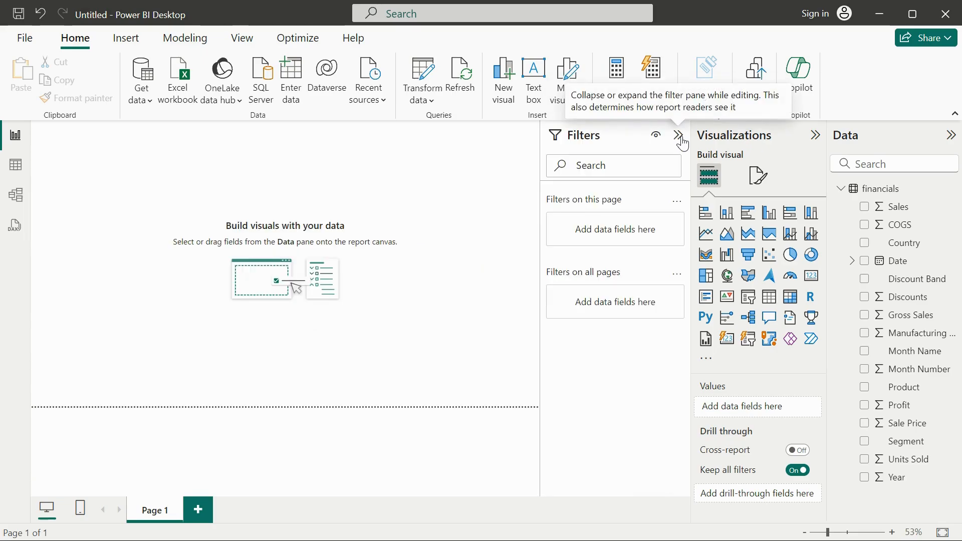
pyautogui.click(682, 142)
pyautogui.click(681, 142)
pyautogui.click(681, 142)
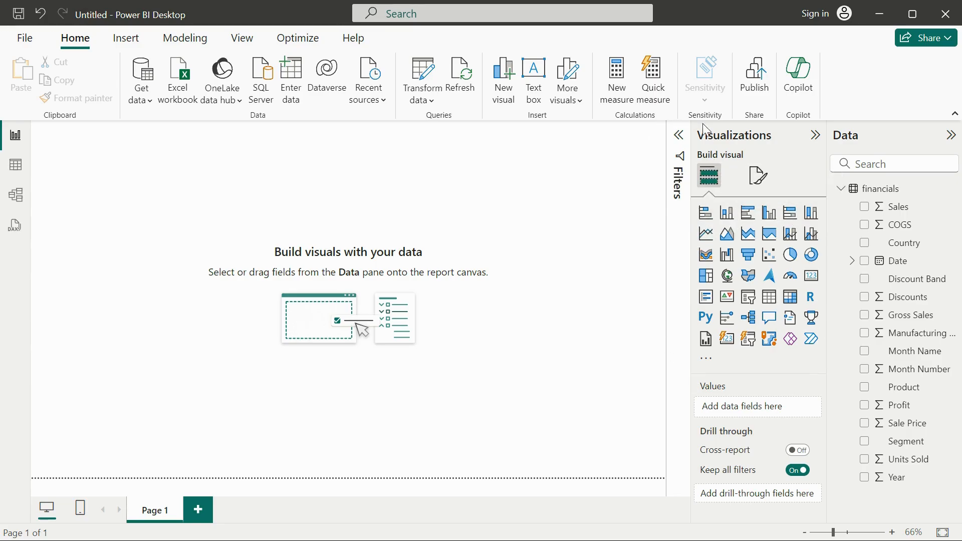
# Step: Show the formatting options for the blank report page
pyautogui.click(757, 176)
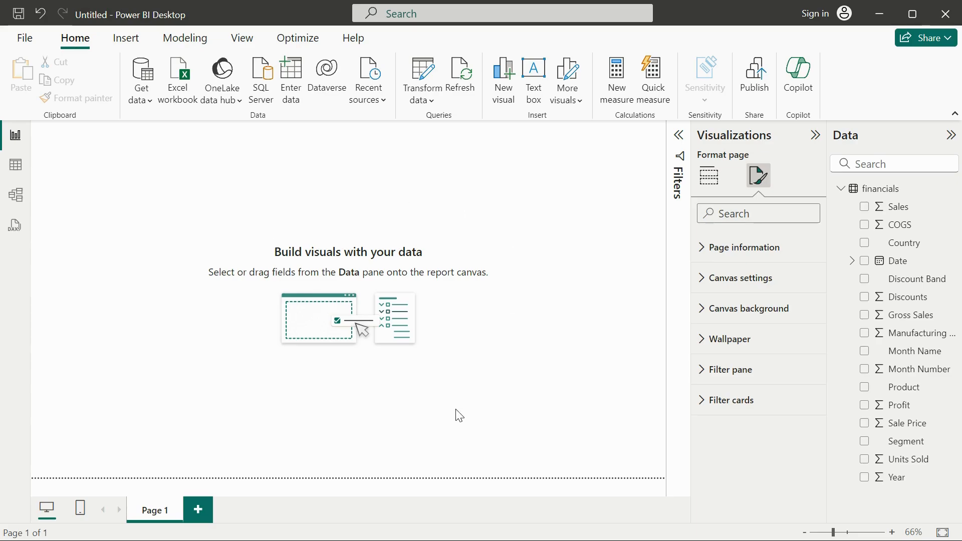
pyautogui.click(434, 438)
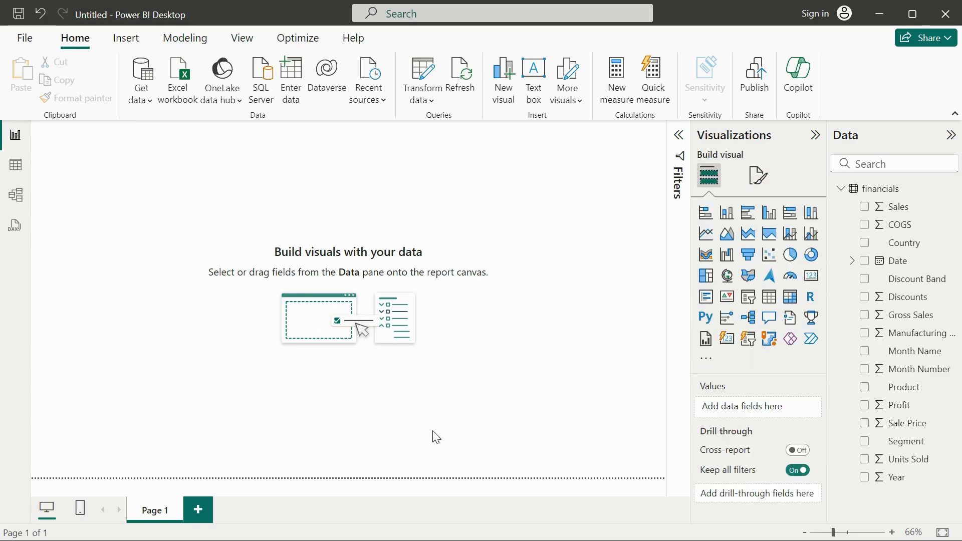
pyautogui.click(760, 187)
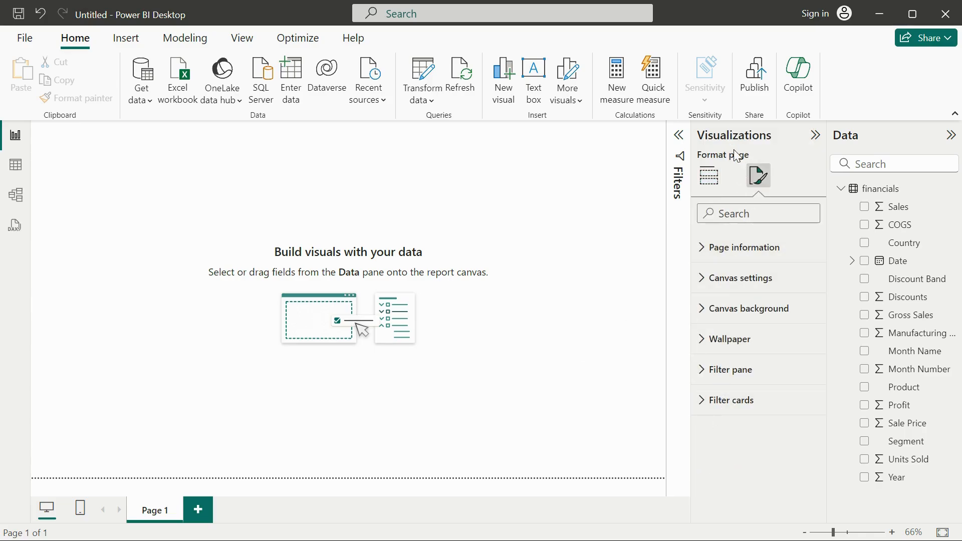
# Step: Return from page formatting to the visual types, and collapse and re-expand the financials field list
pyautogui.click(714, 179)
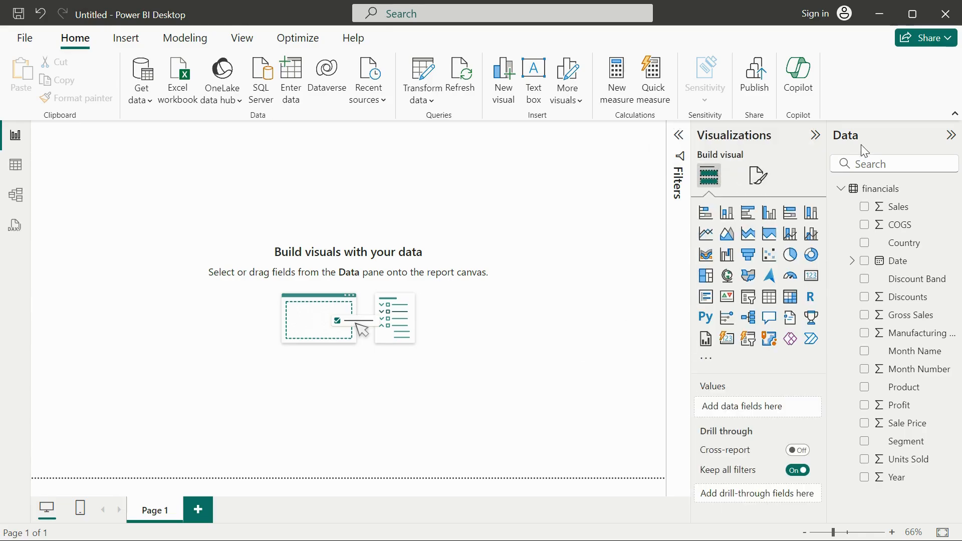
pyautogui.click(842, 191)
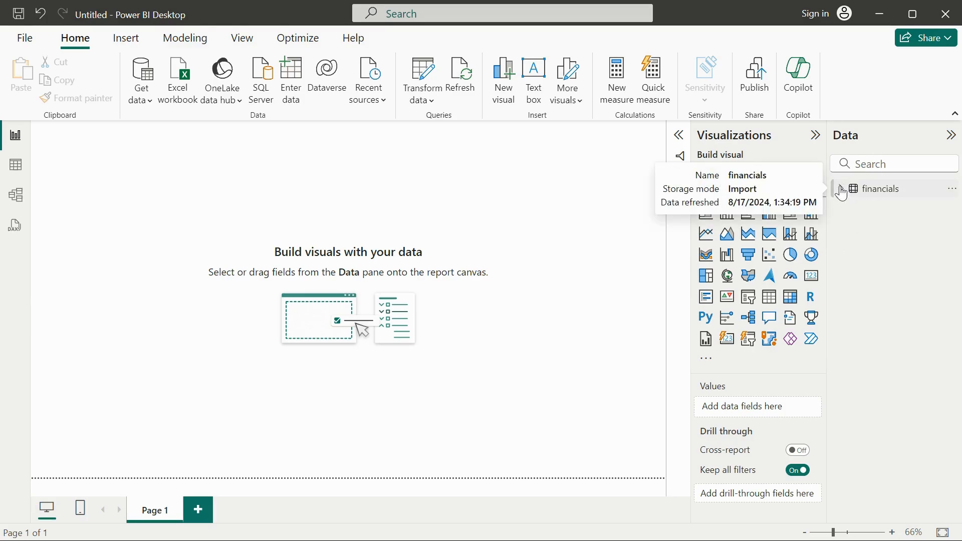
pyautogui.click(842, 190)
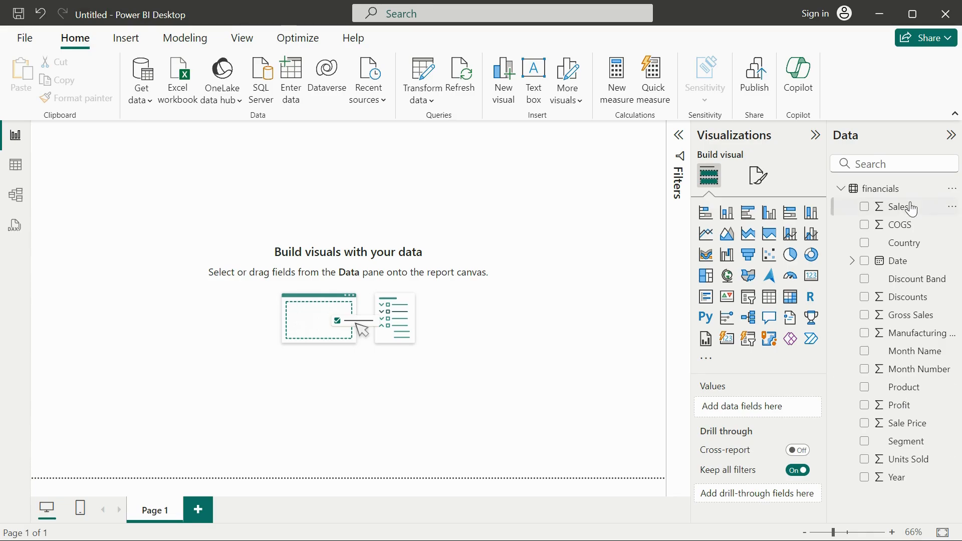
pyautogui.click(841, 190)
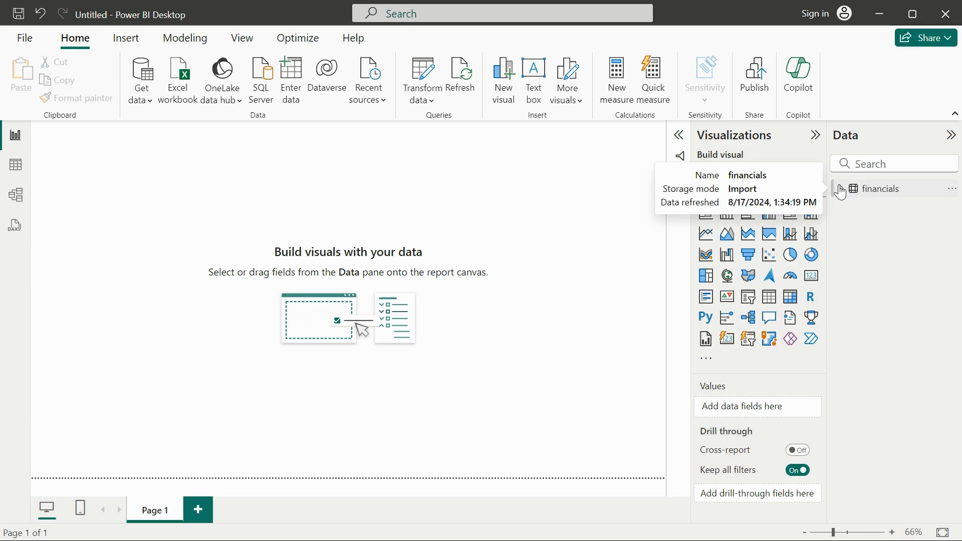
pyautogui.click(841, 191)
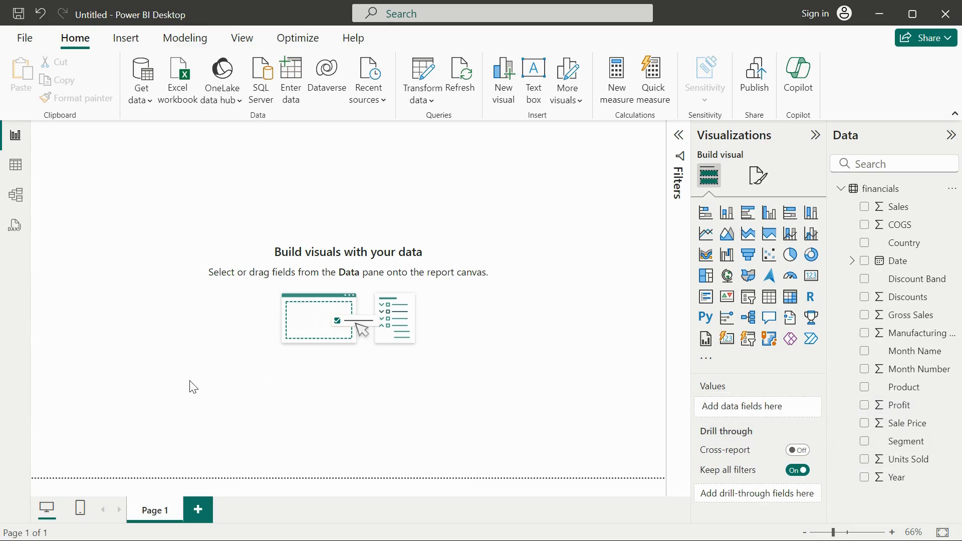
# Step: Preview Page 1 in the mobile layout and return to the desktop layout
pyautogui.click(80, 515)
pyautogui.scroll(-3, 303, 456)
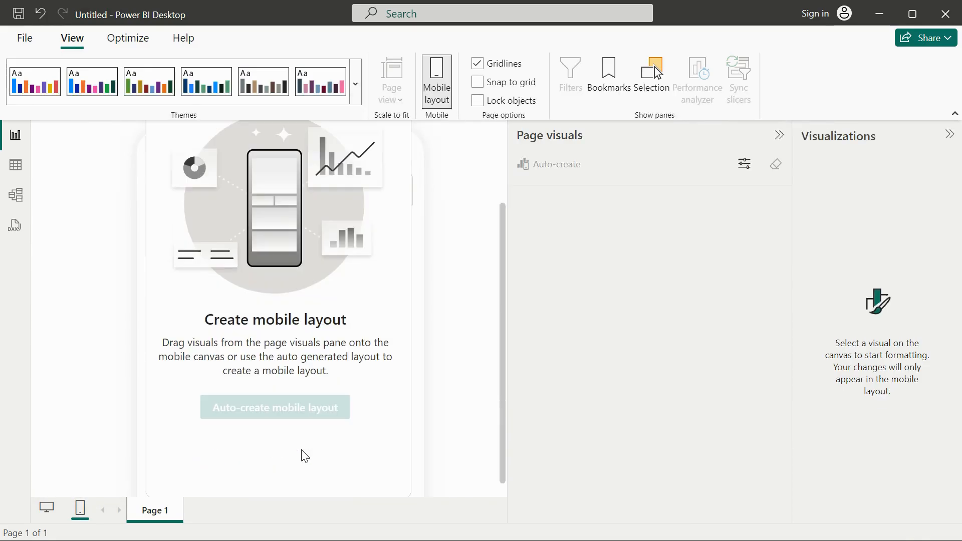
pyautogui.scroll(3, 304, 456)
pyautogui.scroll(-3, 303, 453)
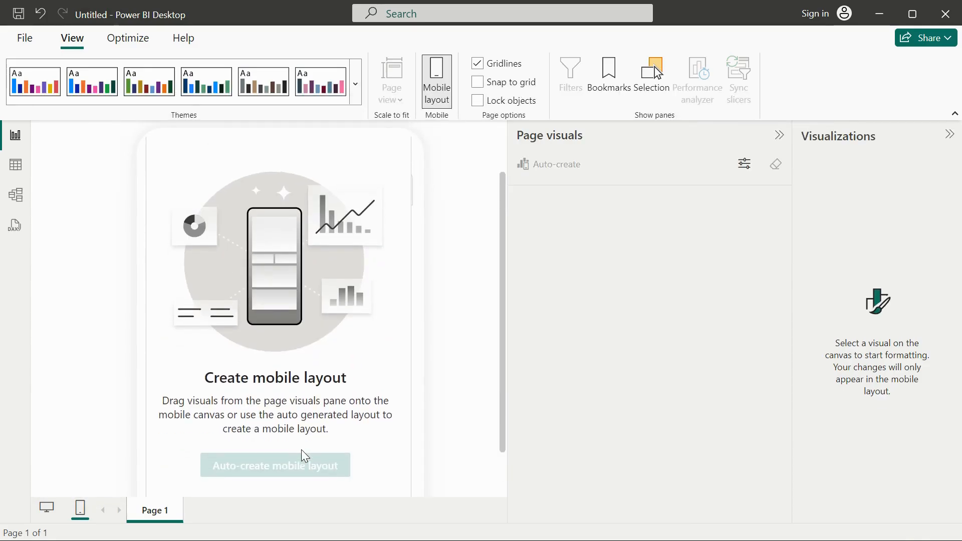
pyautogui.scroll(3, 303, 454)
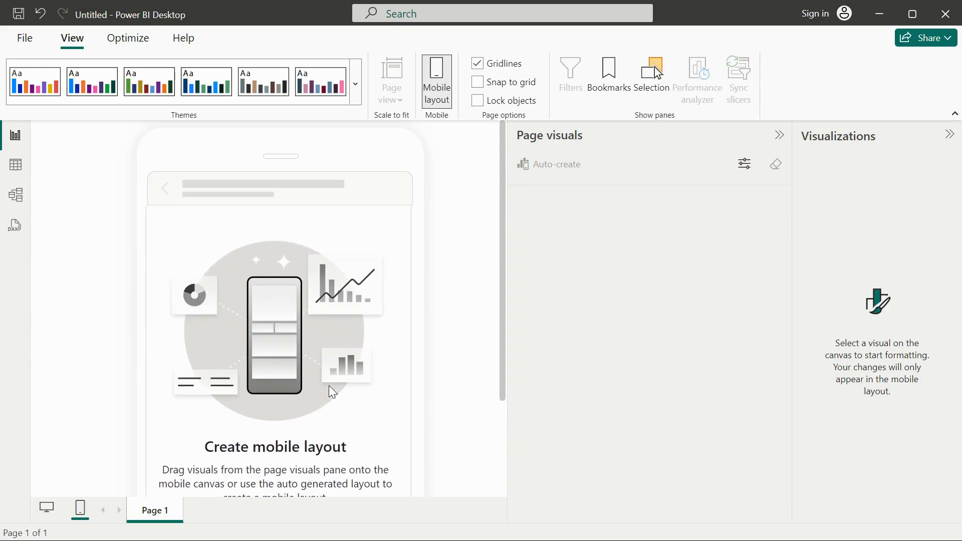
pyautogui.click(47, 510)
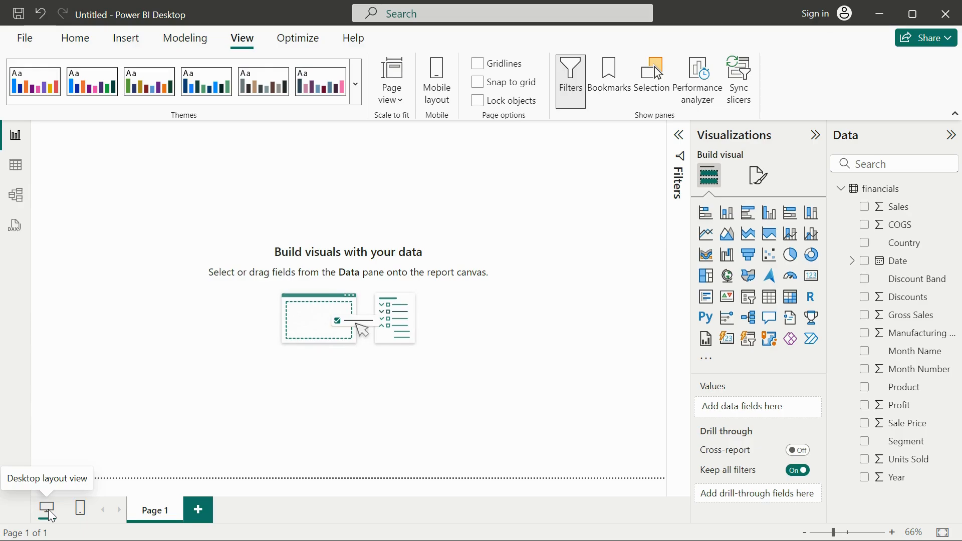
pyautogui.click(79, 509)
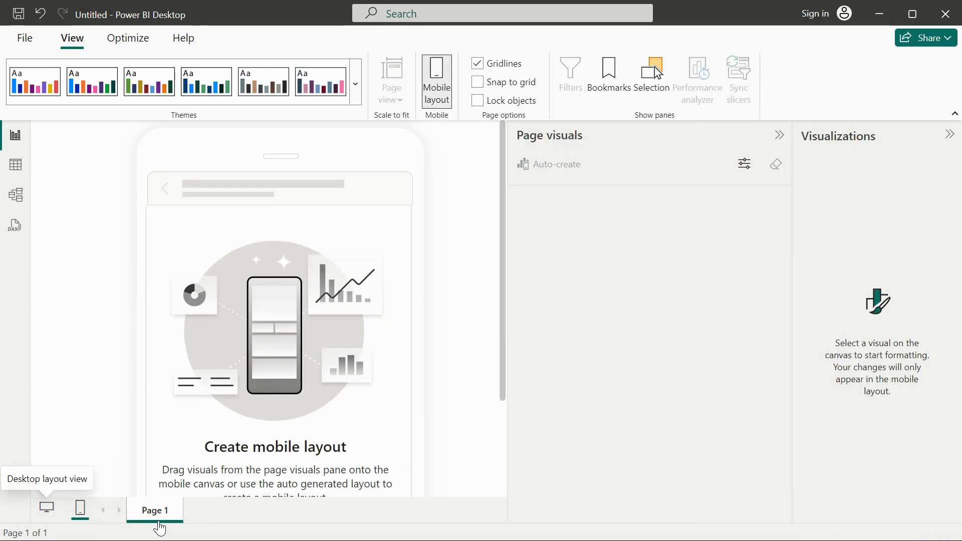
pyautogui.click(156, 514)
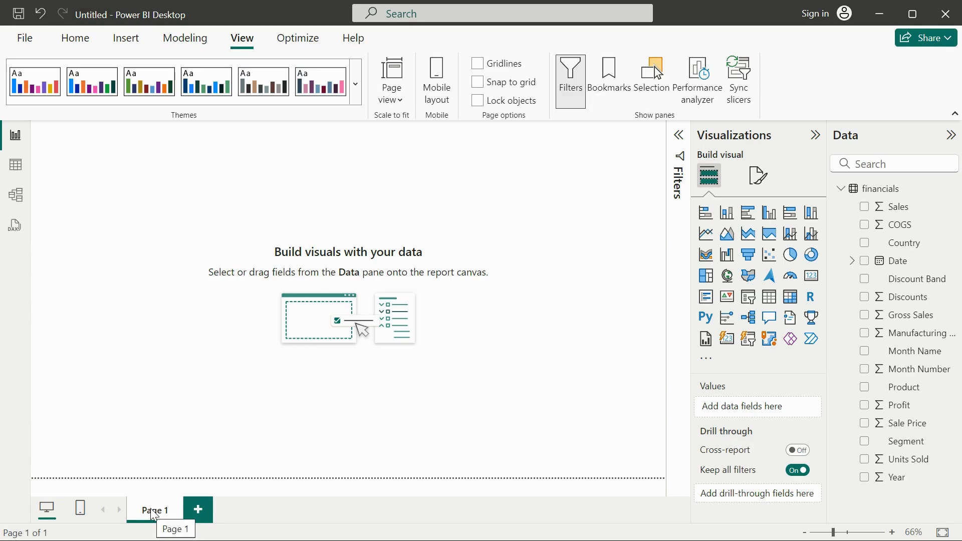
# Step: Add two blank pages to the report after Page 1
pyautogui.click(199, 514)
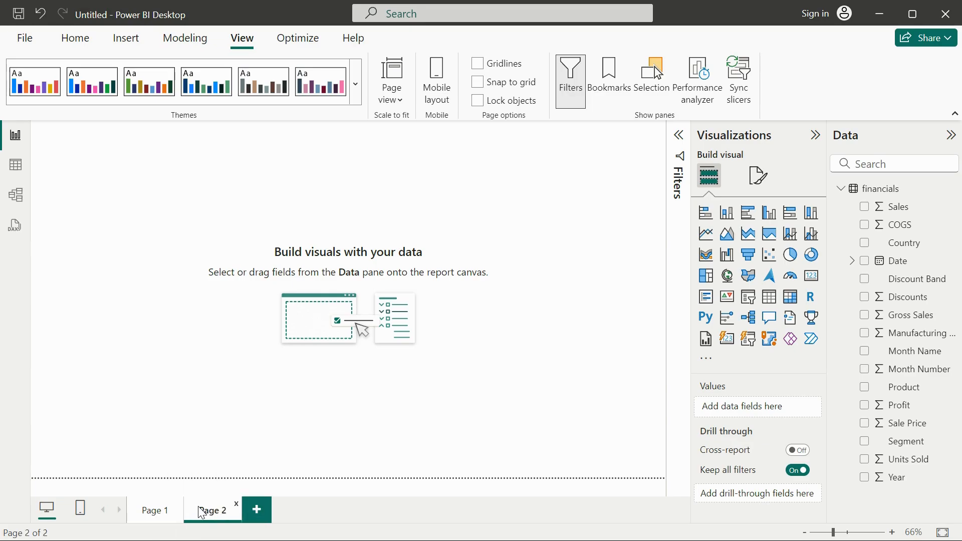
pyautogui.click(254, 515)
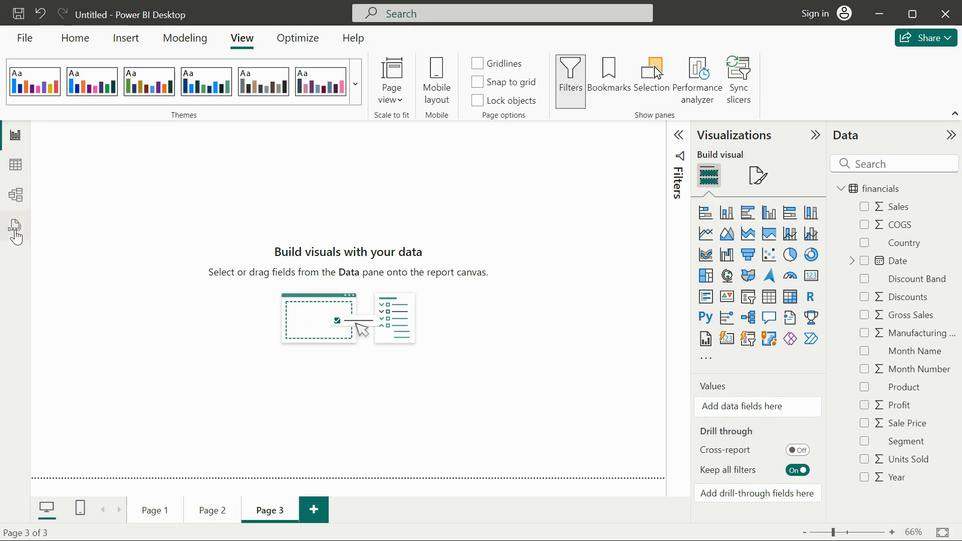
# Step: Show the financials data in the table view and look through its rows
pyautogui.click(7, 166)
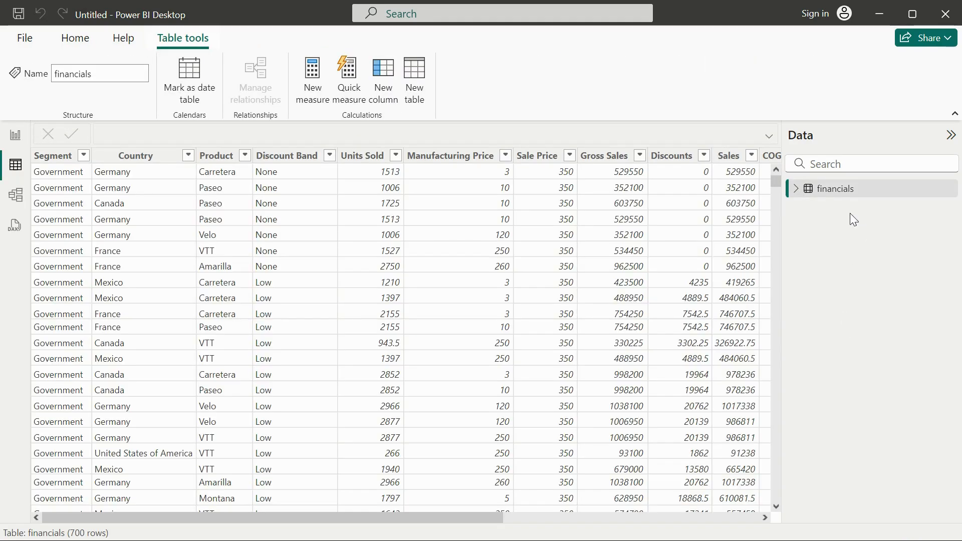
pyautogui.click(796, 189)
pyautogui.click(796, 190)
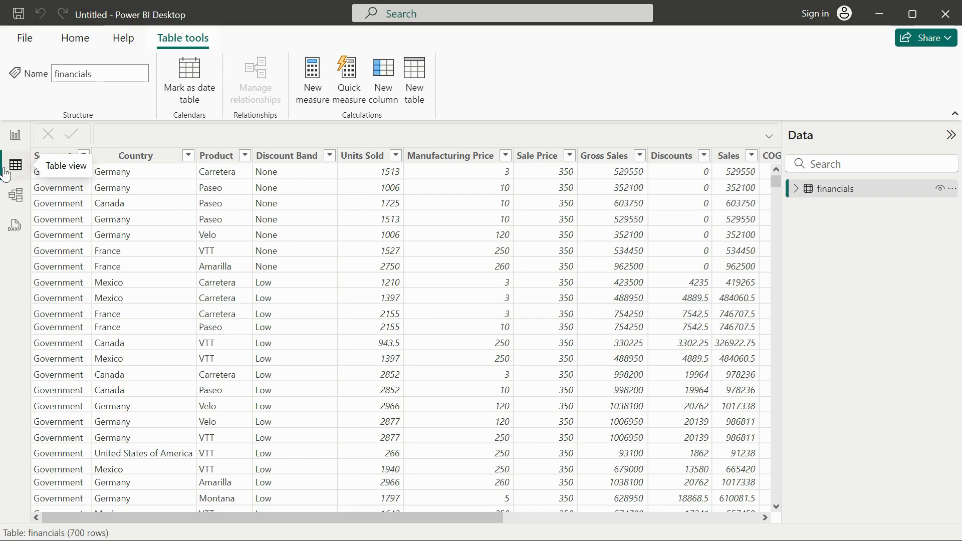
pyautogui.scroll(-2, 290, 391)
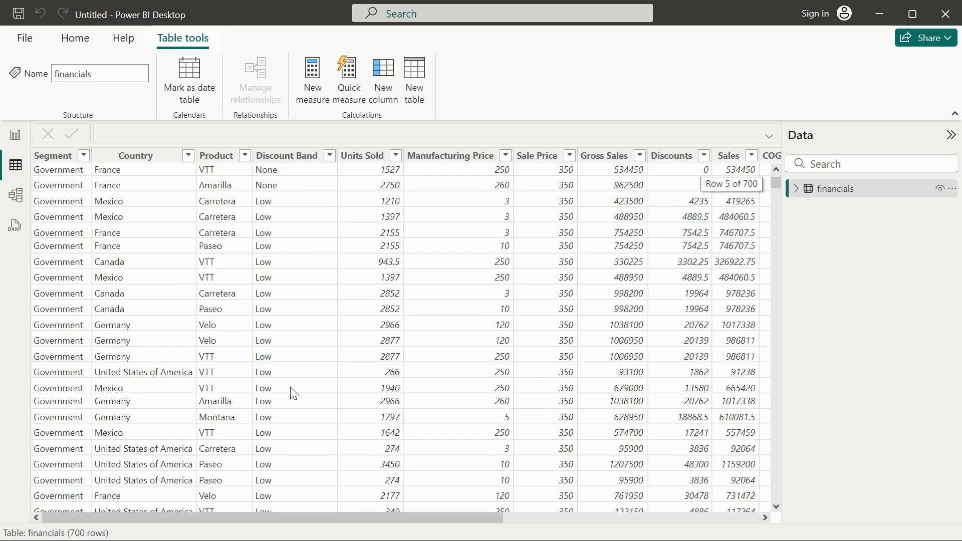
pyautogui.scroll(2, 289, 391)
# Step: Show the sort and filter options of the Segment column and dismiss them without applying anything
pyautogui.click(77, 157)
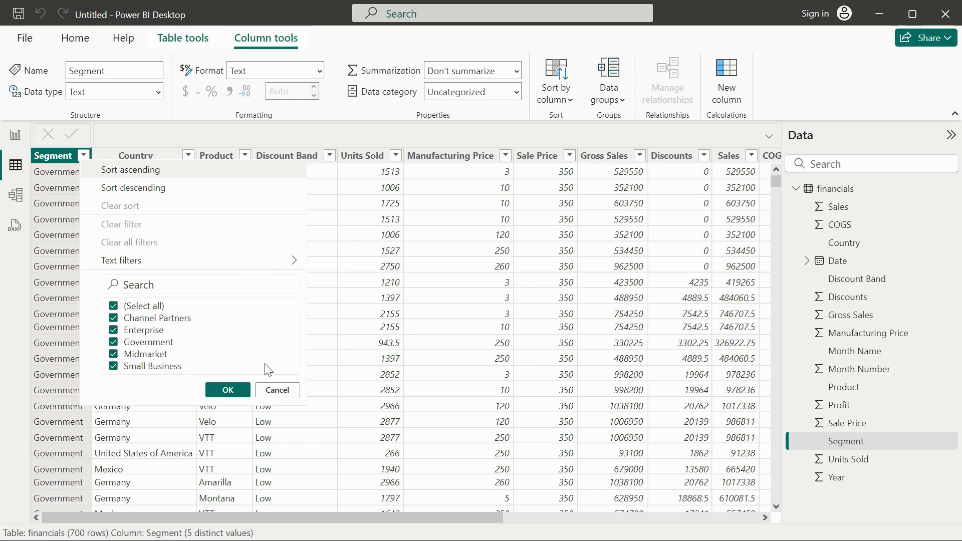
pyautogui.click(277, 389)
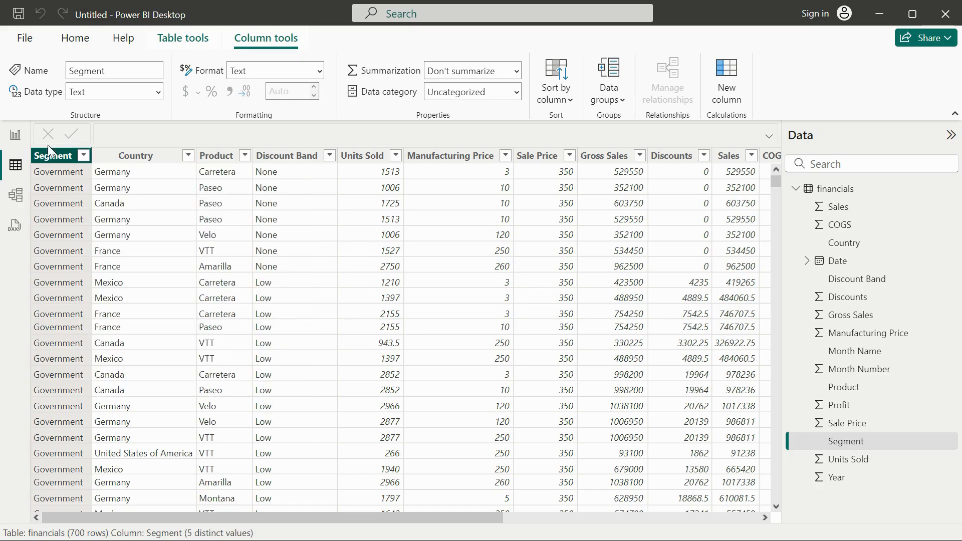
pyautogui.click(84, 157)
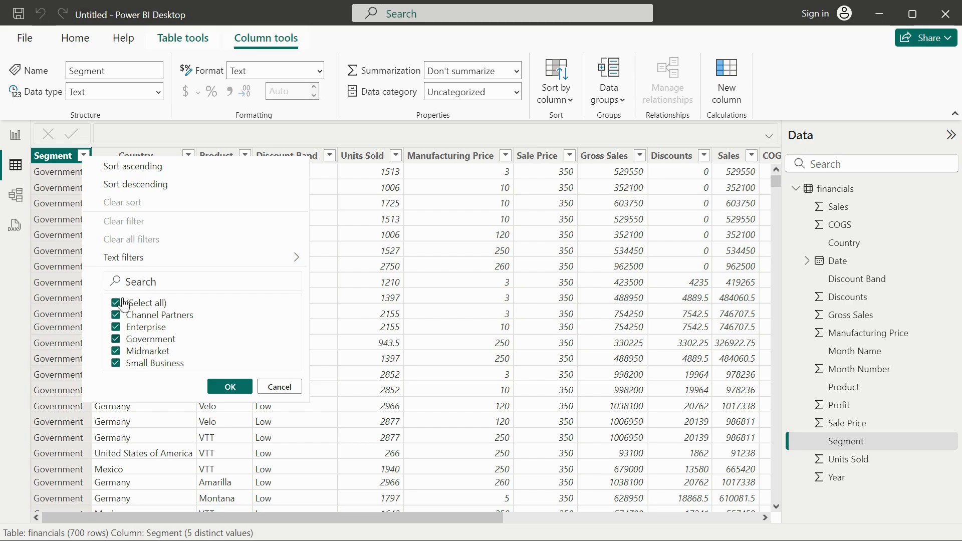
pyautogui.click(280, 388)
# Step: Show the sort and filter options of the Year column and dismiss them without applying anything
pyautogui.hscroll(5, 569, 295)
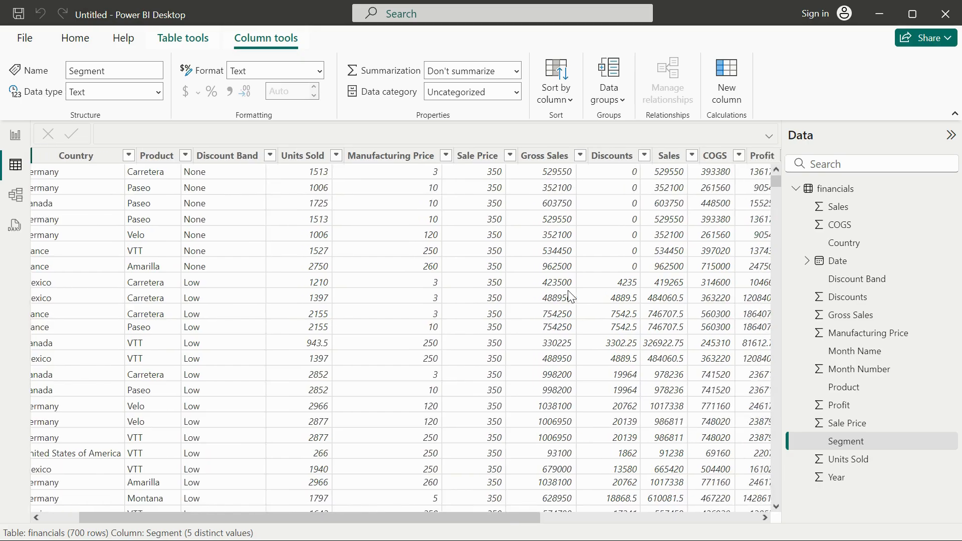
pyautogui.hscroll(5, 569, 296)
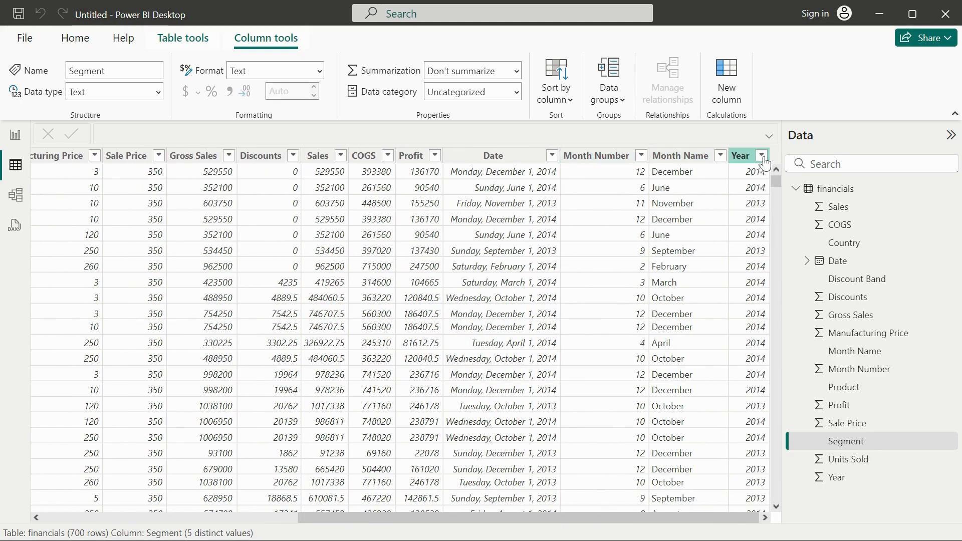
pyautogui.click(762, 156)
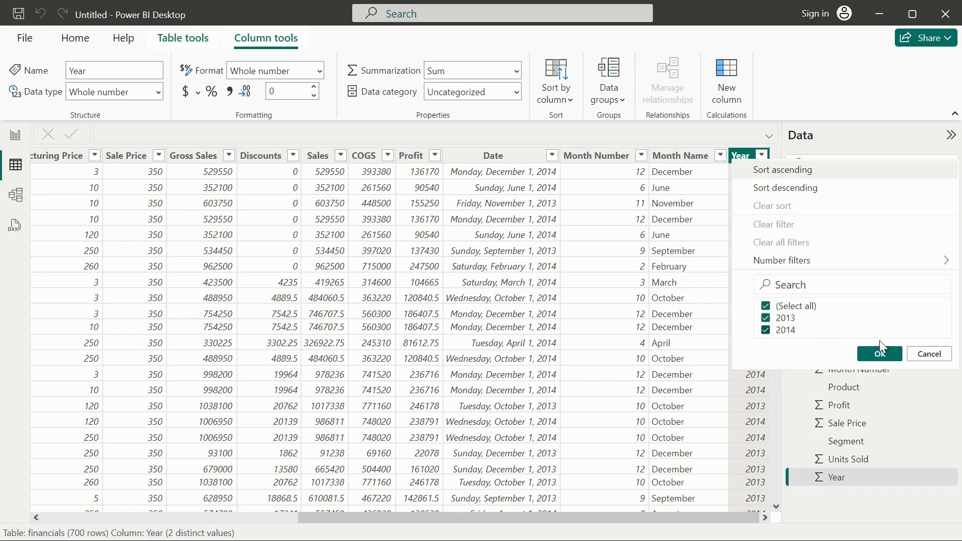
pyautogui.click(929, 354)
# Step: Look across the financials table from the first column to the last and recheck the Year column's filter values
pyautogui.hscroll(-5, 357, 276)
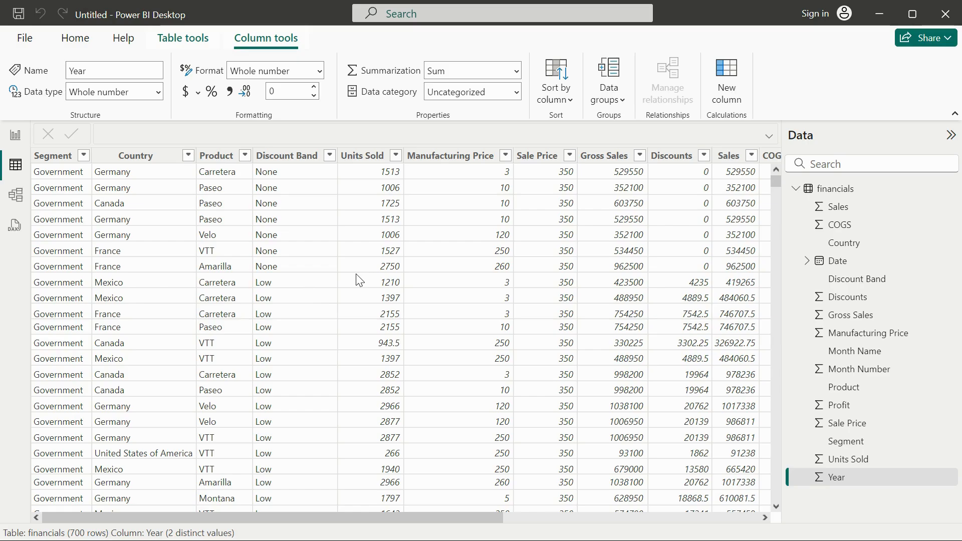
pyautogui.scroll(-6, 357, 277)
pyautogui.scroll(6, 356, 277)
pyautogui.hscroll(5, 596, 344)
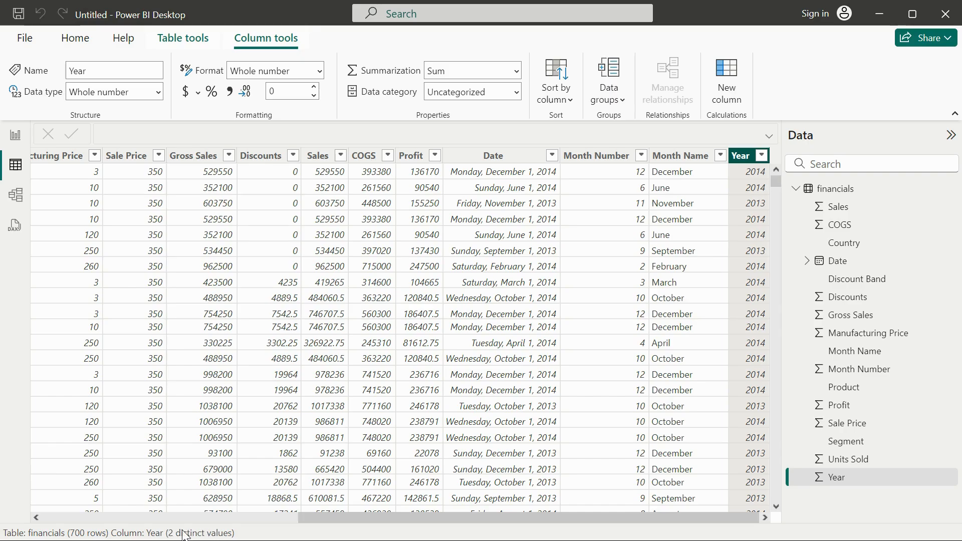
pyautogui.click(761, 155)
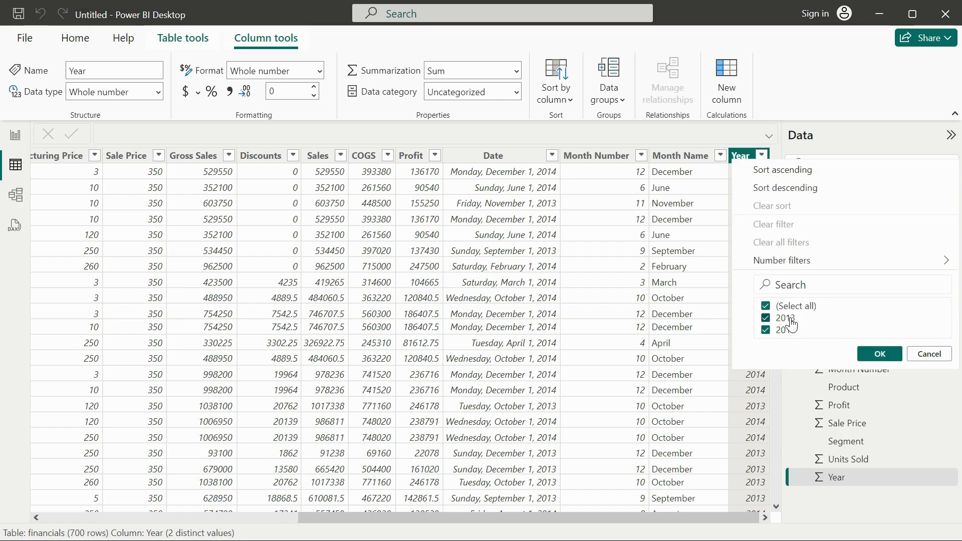
pyautogui.click(929, 354)
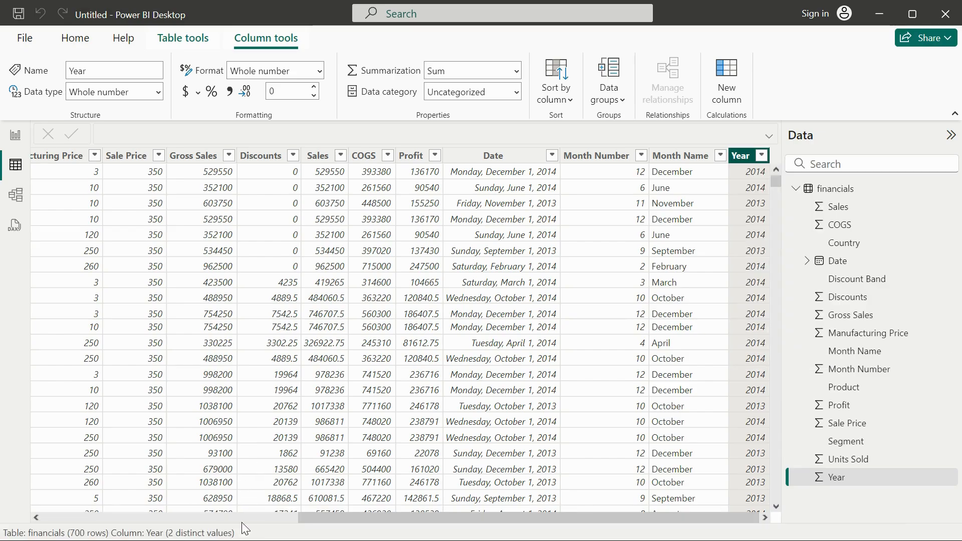
# Step: Review the home, help, table and column commands available for the financials data, ending on the home commands
pyautogui.click(74, 38)
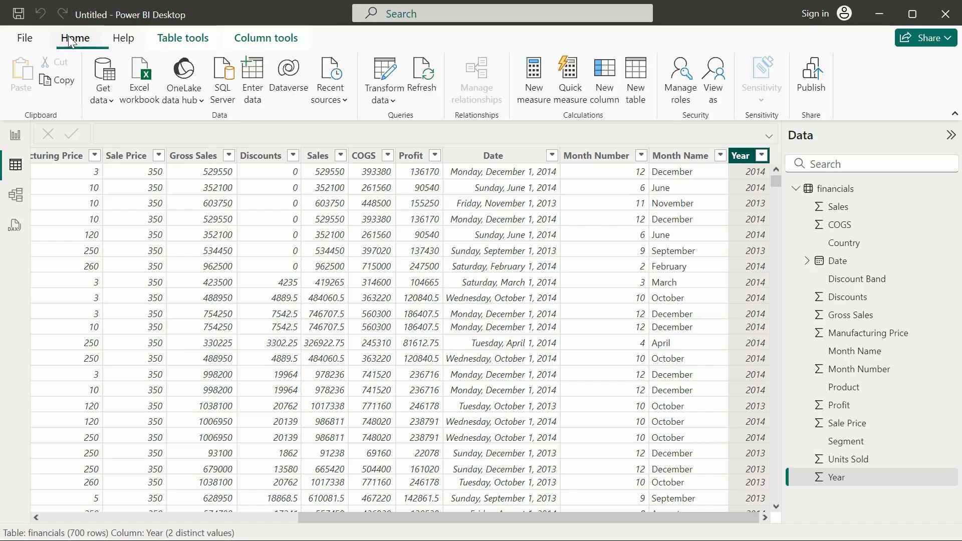
pyautogui.click(125, 38)
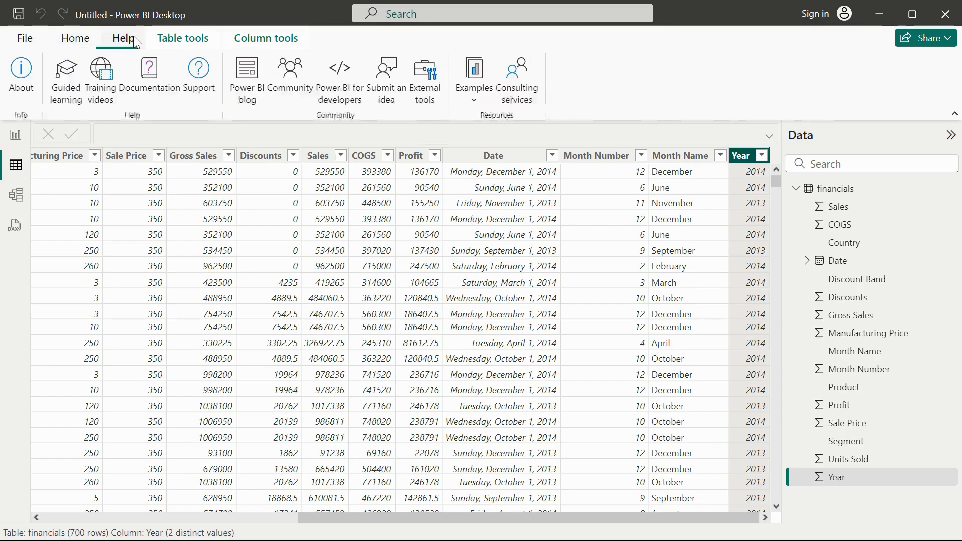
pyautogui.click(176, 40)
pyautogui.click(240, 40)
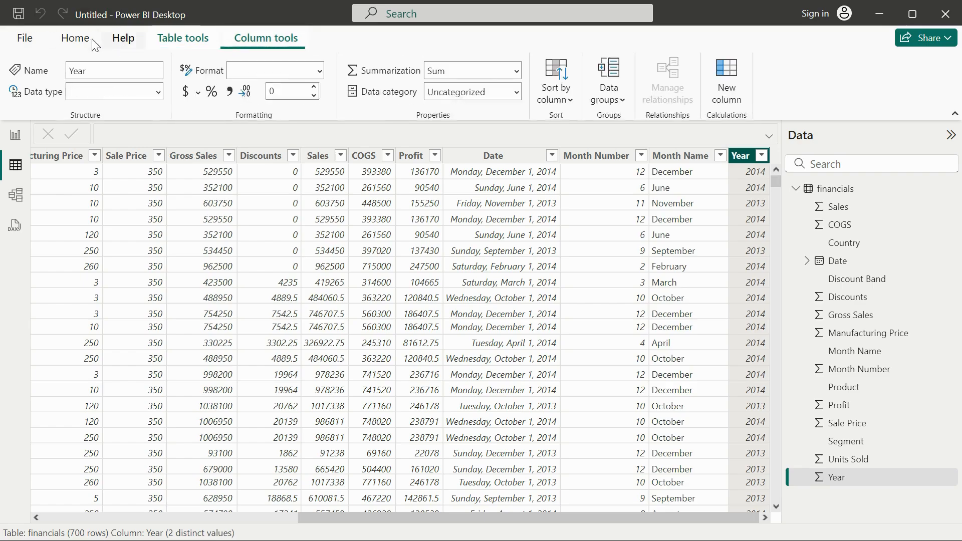
pyautogui.click(86, 37)
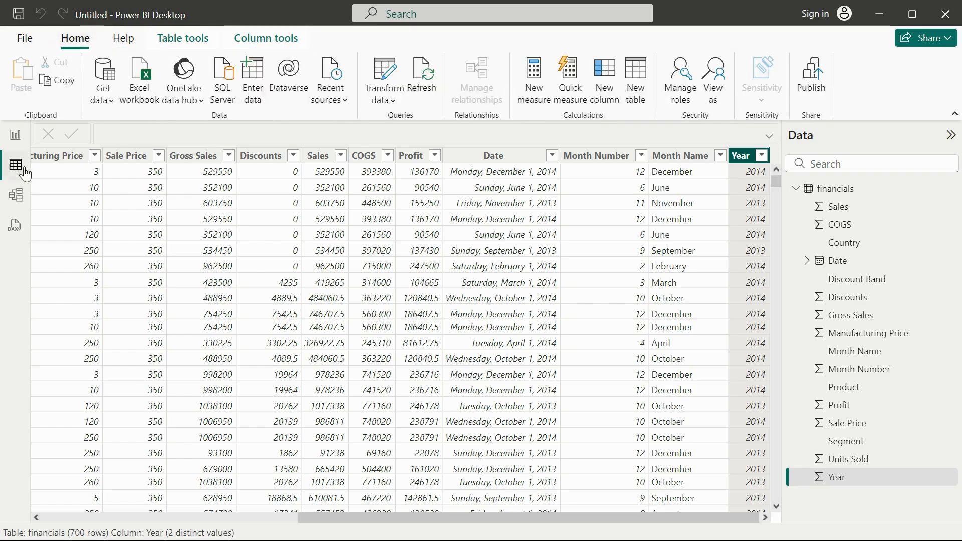
# Step: In the model view, review the card properties and expand the financials table to list its fields
pyautogui.click(16, 196)
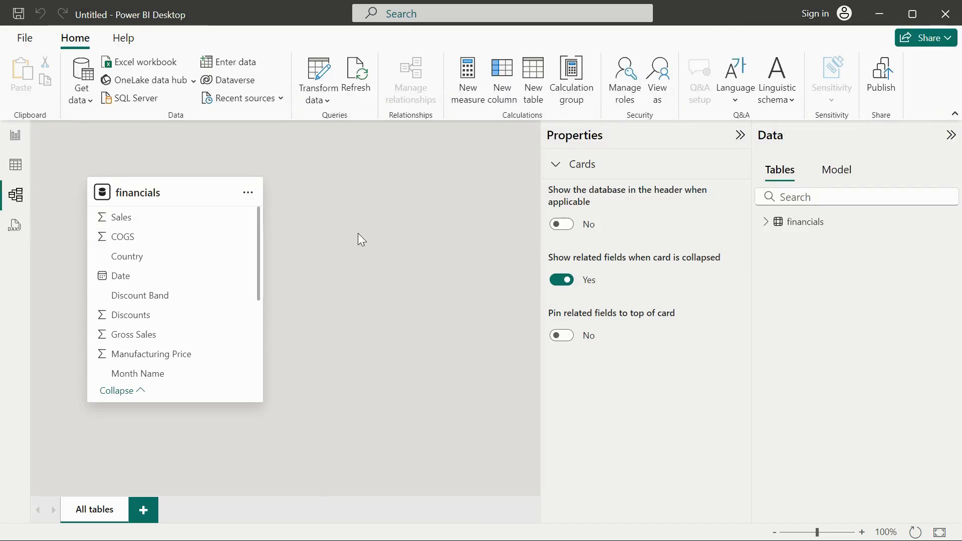
pyautogui.click(740, 135)
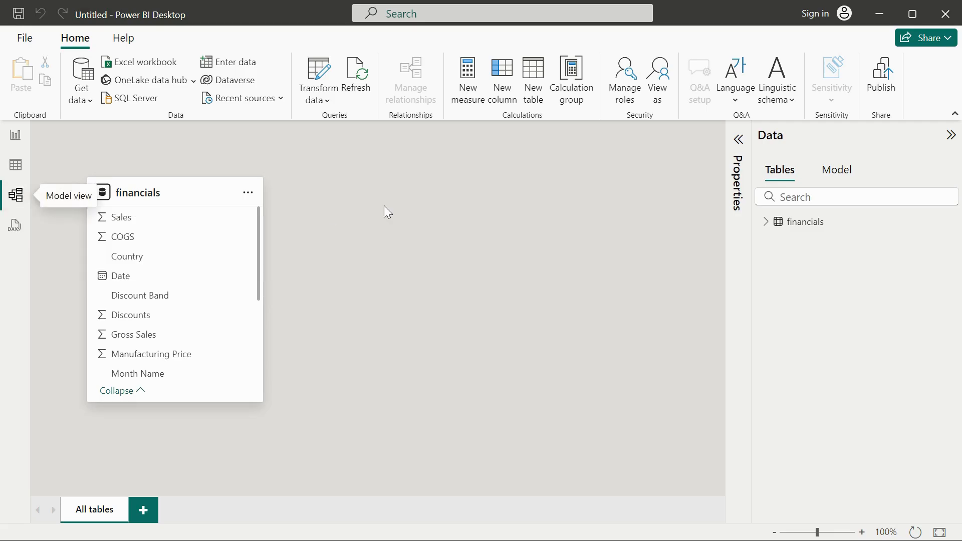
pyautogui.click(739, 140)
pyautogui.click(555, 167)
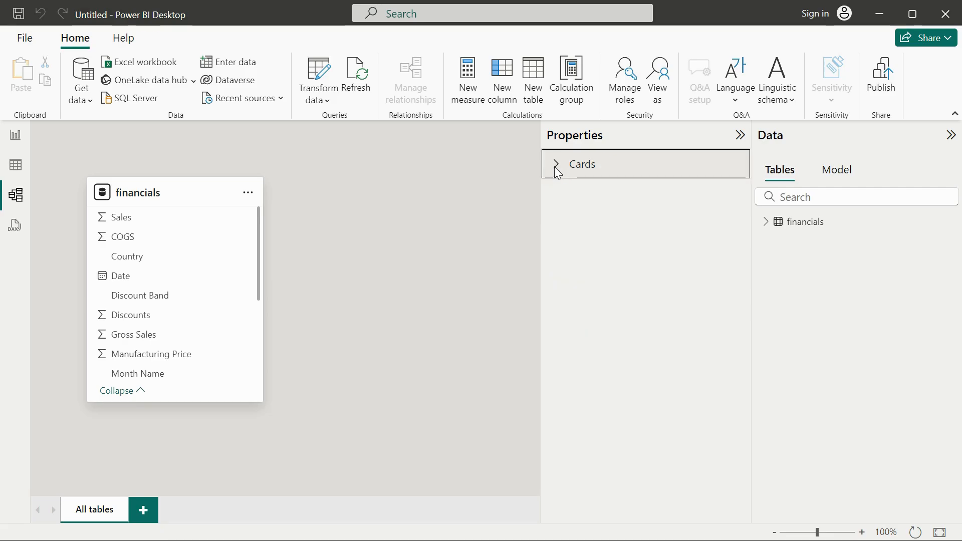
pyautogui.click(556, 166)
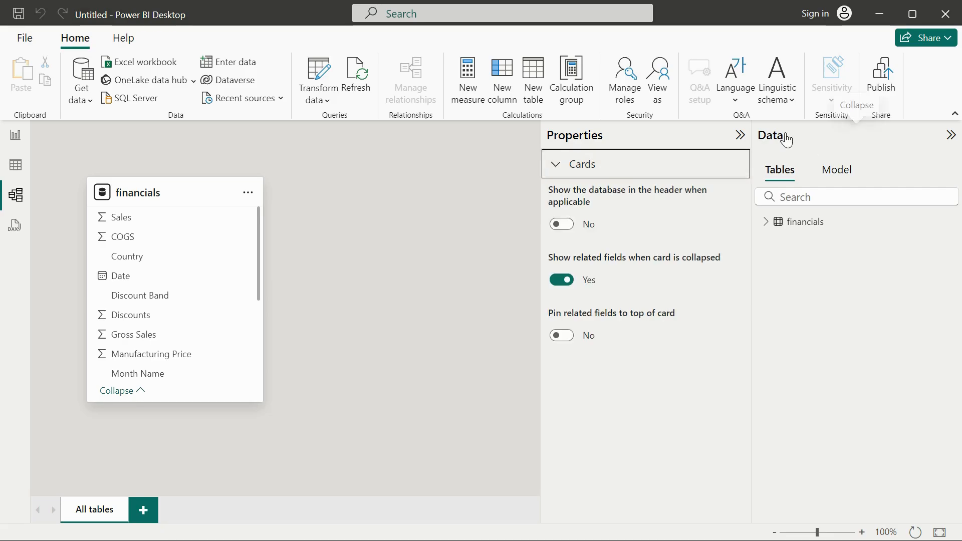
pyautogui.click(773, 225)
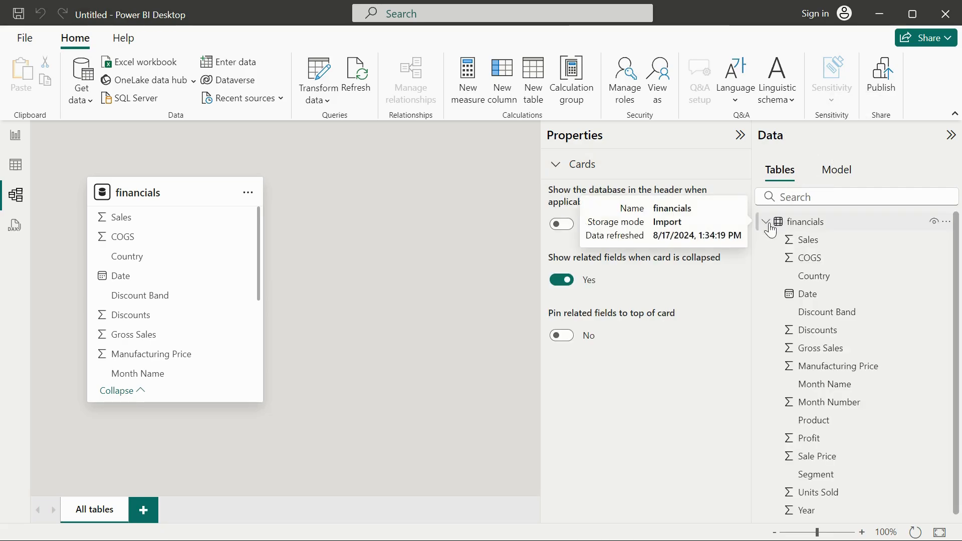
# Step: Collapse the financials field list and examine the semantic model's items, including the contents of Cultures and Tables, dismissing the tour introduction
pyautogui.click(776, 227)
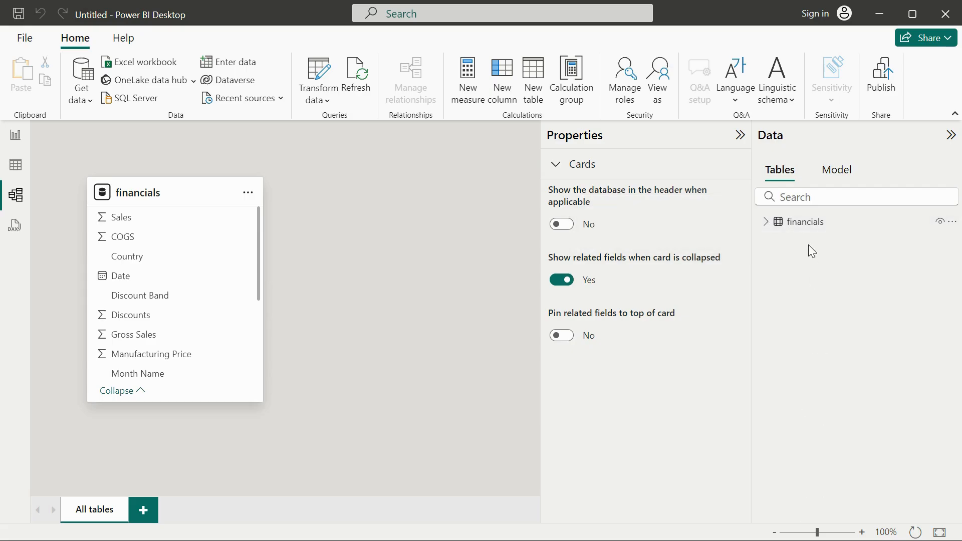
pyautogui.click(838, 175)
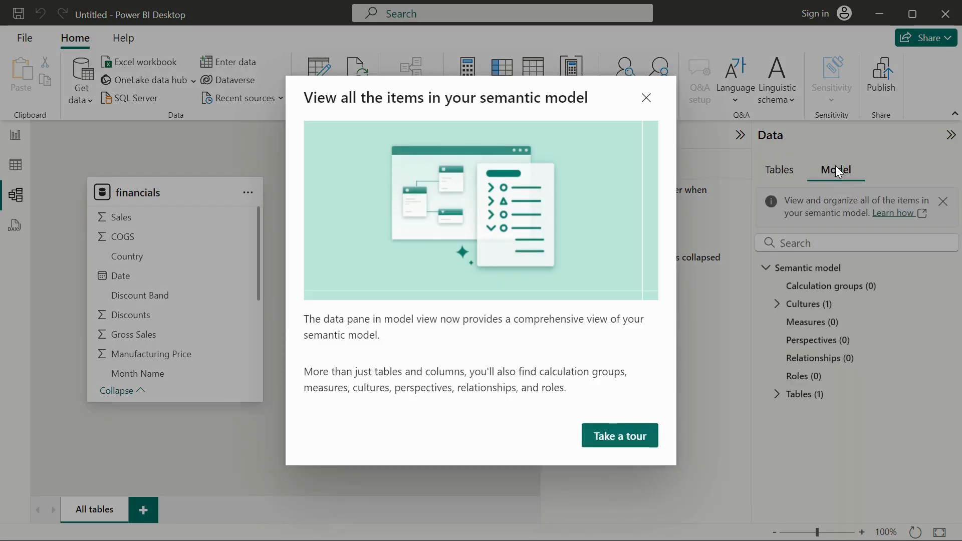
pyautogui.click(647, 100)
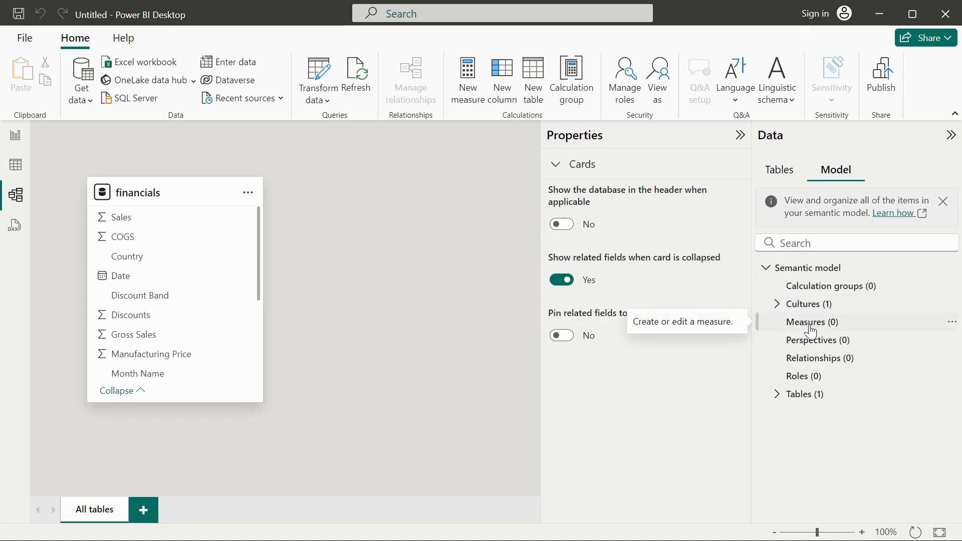
pyautogui.click(776, 304)
pyautogui.click(776, 305)
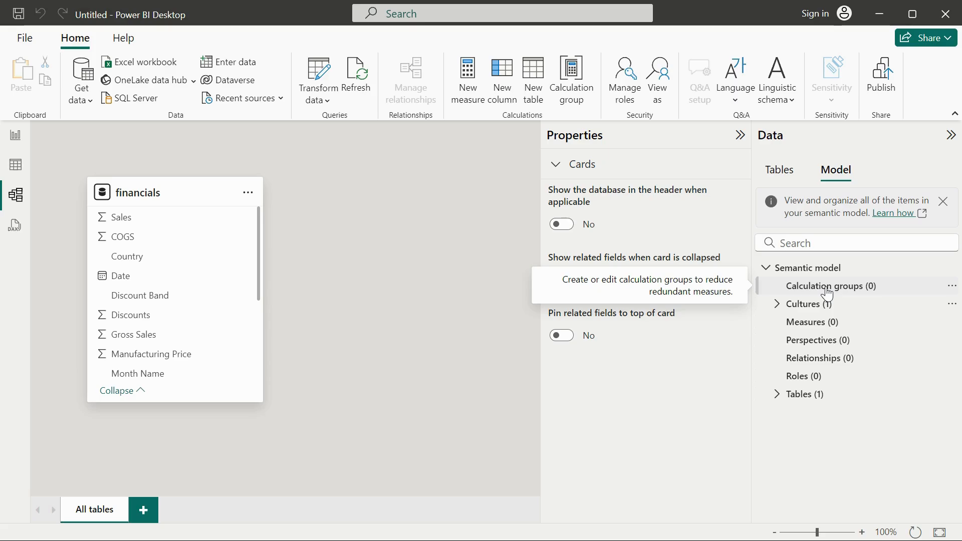
pyautogui.click(777, 396)
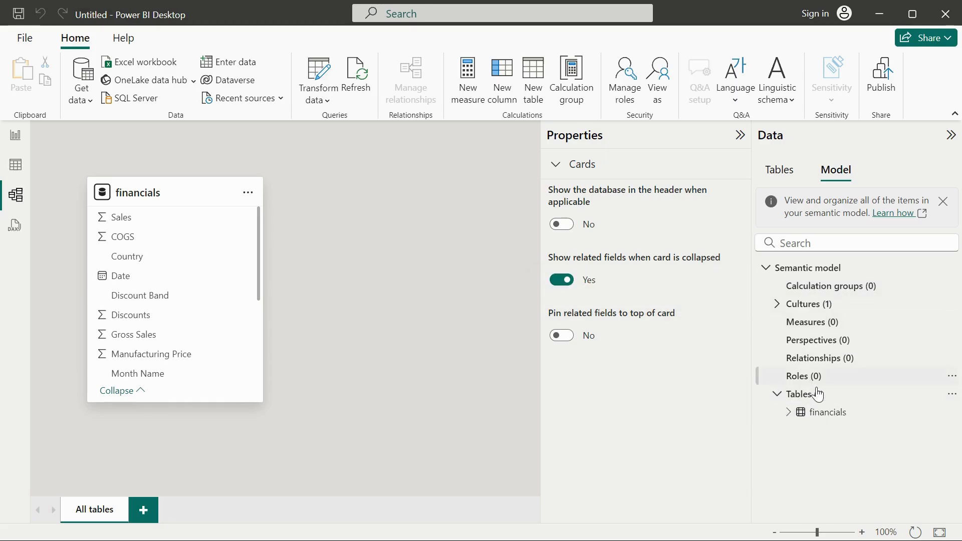
pyautogui.click(777, 395)
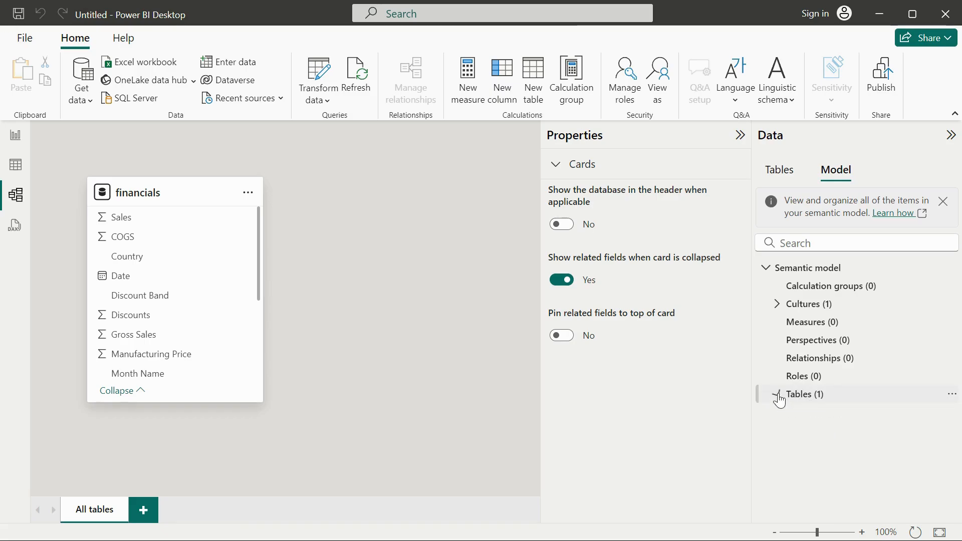
# Step: Examine the sample DAX query for the financials table in the DAX query view without running it
pyautogui.click(14, 227)
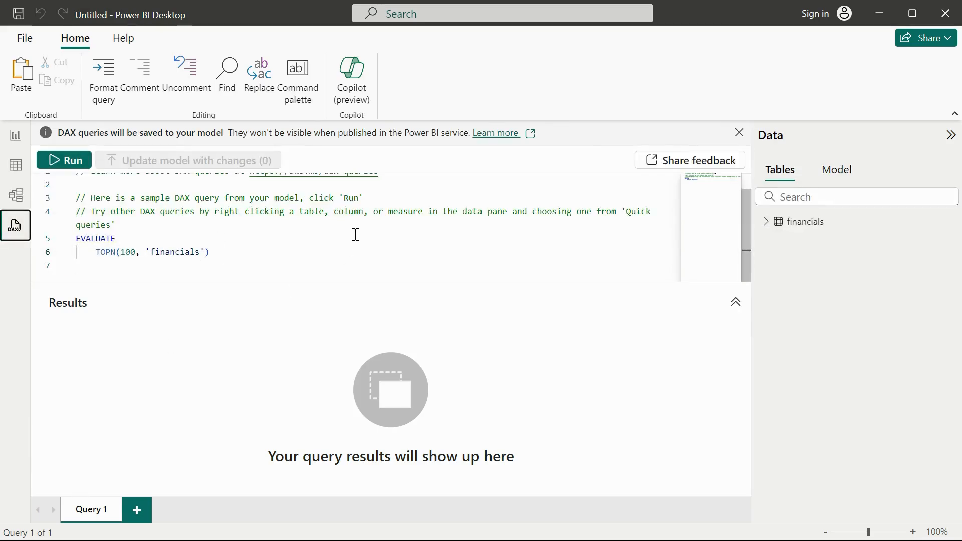
pyautogui.scroll(1, 355, 234)
pyautogui.scroll(-1, 355, 235)
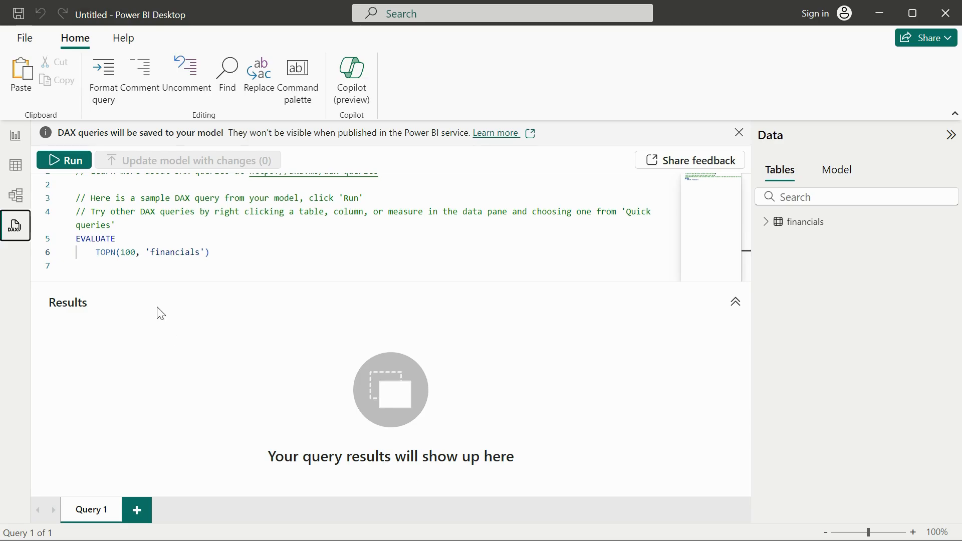
# Step: Return to the report view, collapse the financials field list and show the home commands
pyautogui.click(21, 145)
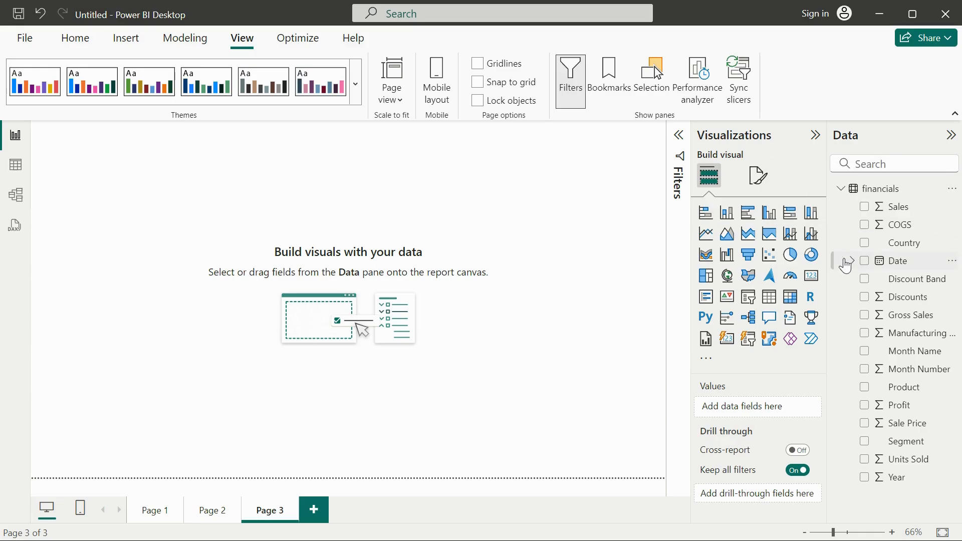
pyautogui.click(842, 191)
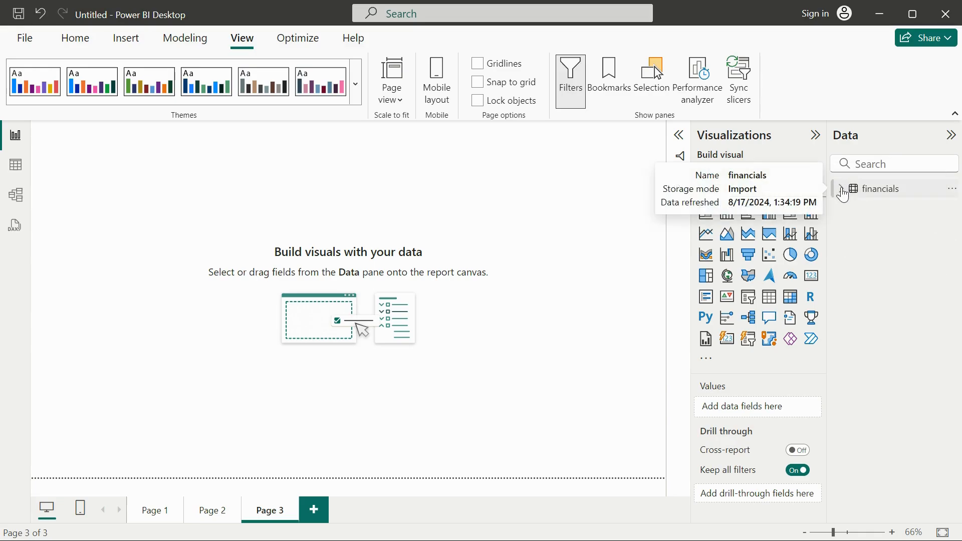
pyautogui.click(76, 38)
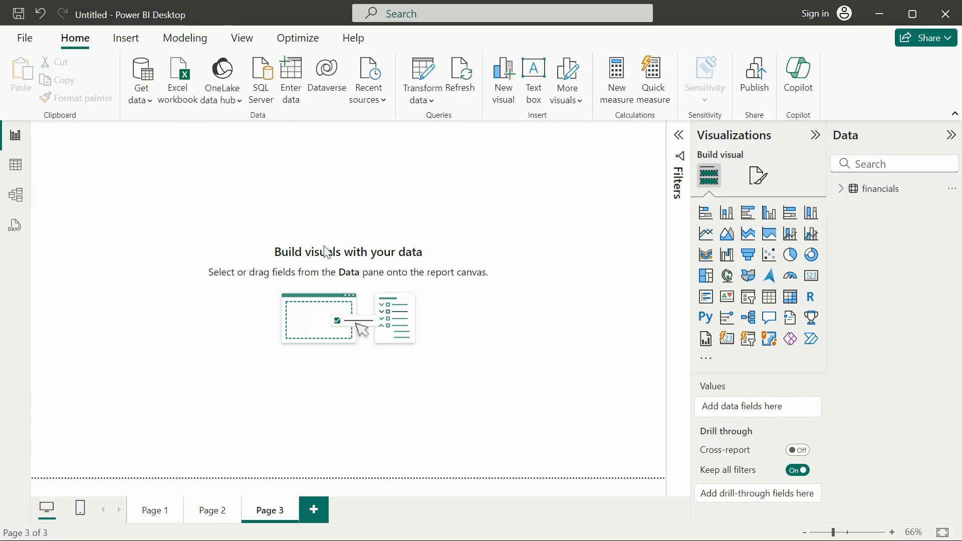